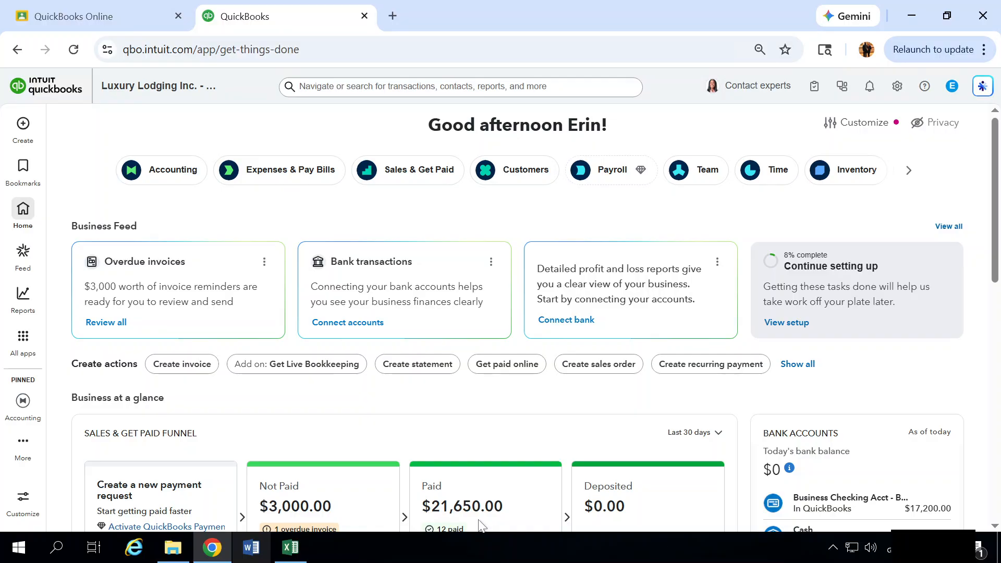
# Step: Run the standard Profit and Loss report with the report period set to All Dates and review it down to net income
pyautogui.moveTo(22, 313)
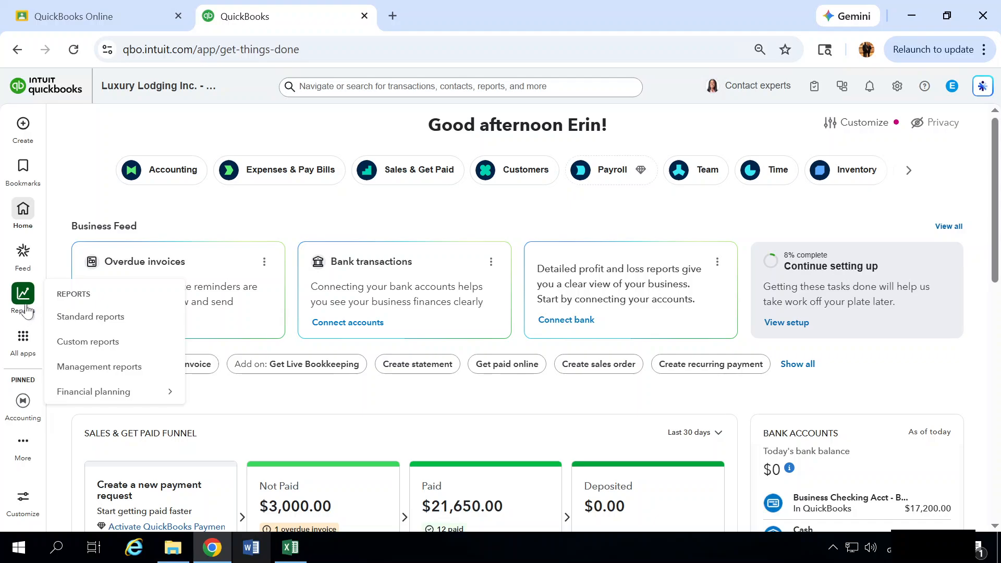
pyautogui.click(20, 303)
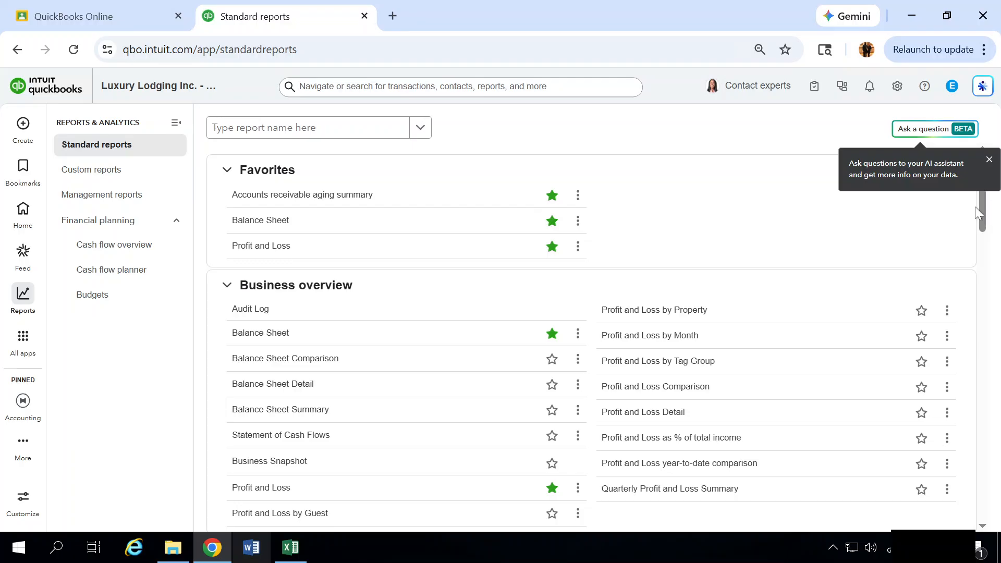
pyautogui.scroll(-2, 987, 212)
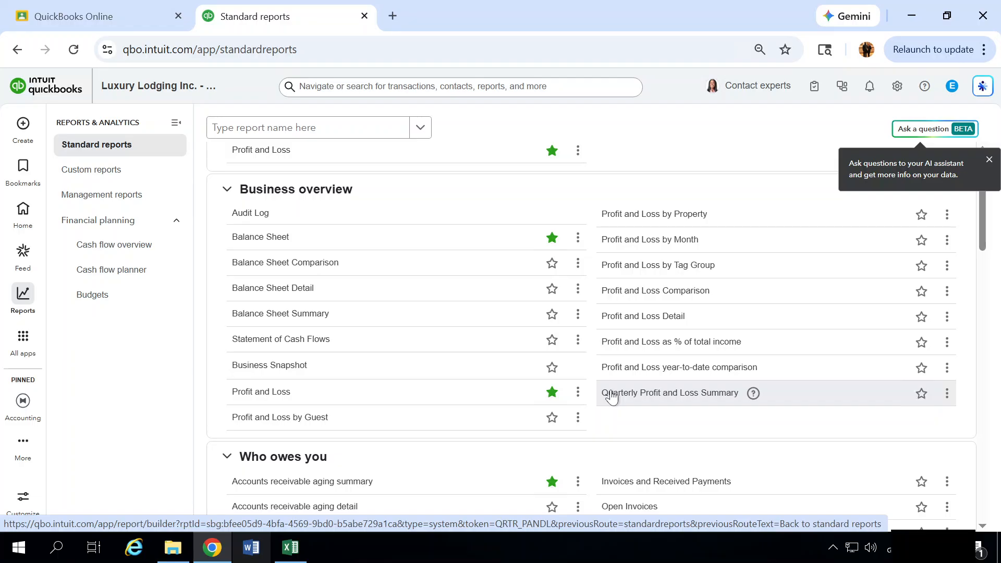
pyautogui.click(271, 397)
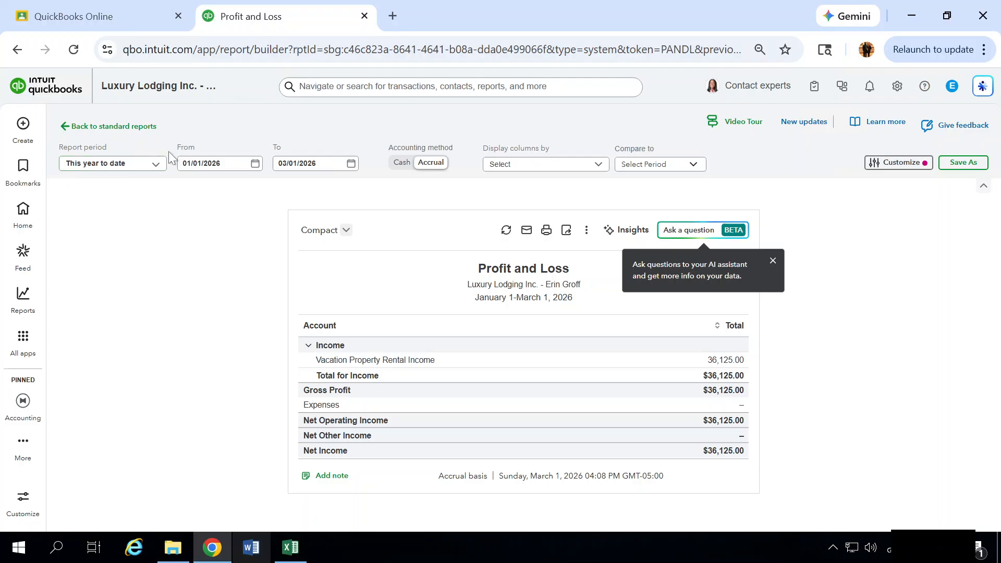
pyautogui.click(158, 167)
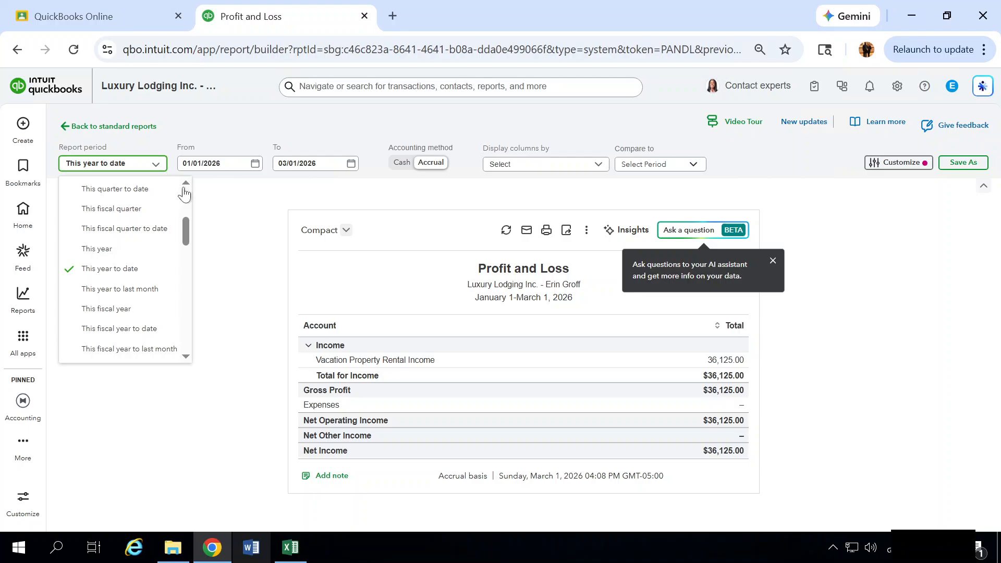
pyautogui.moveTo(187, 189); pyautogui.dragTo(187, 189)
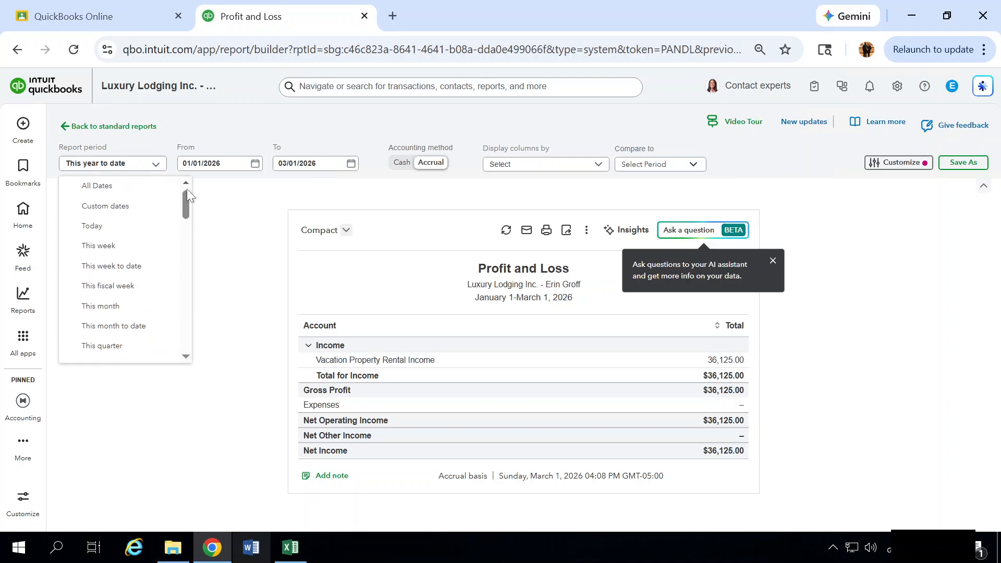
pyautogui.click(124, 191)
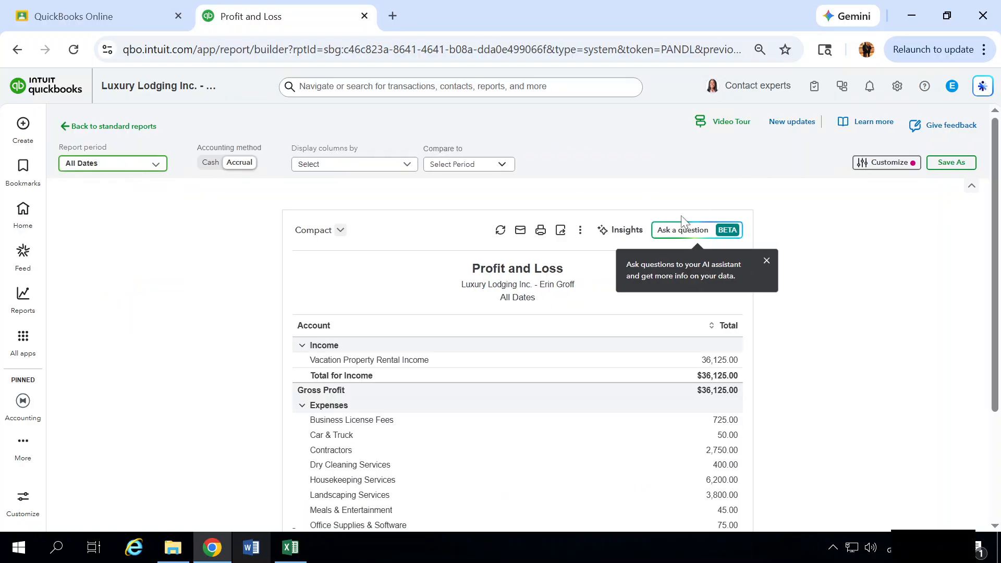
pyautogui.moveTo(998, 179); pyautogui.dragTo(1000, 284)
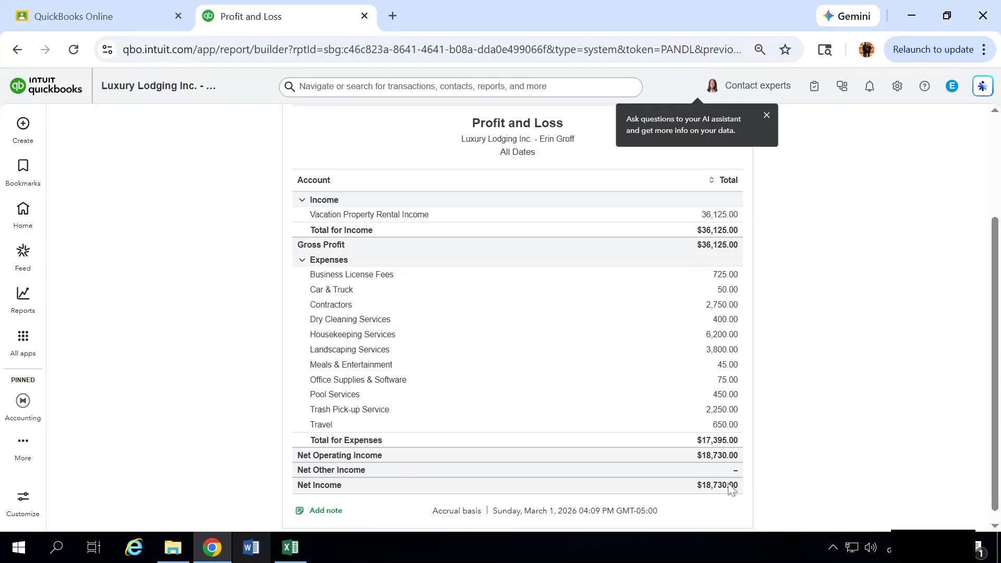
# Step: Run the Profit and Loss by Property report for All Dates and review the income and expenses of each property group
pyautogui.click(18, 304)
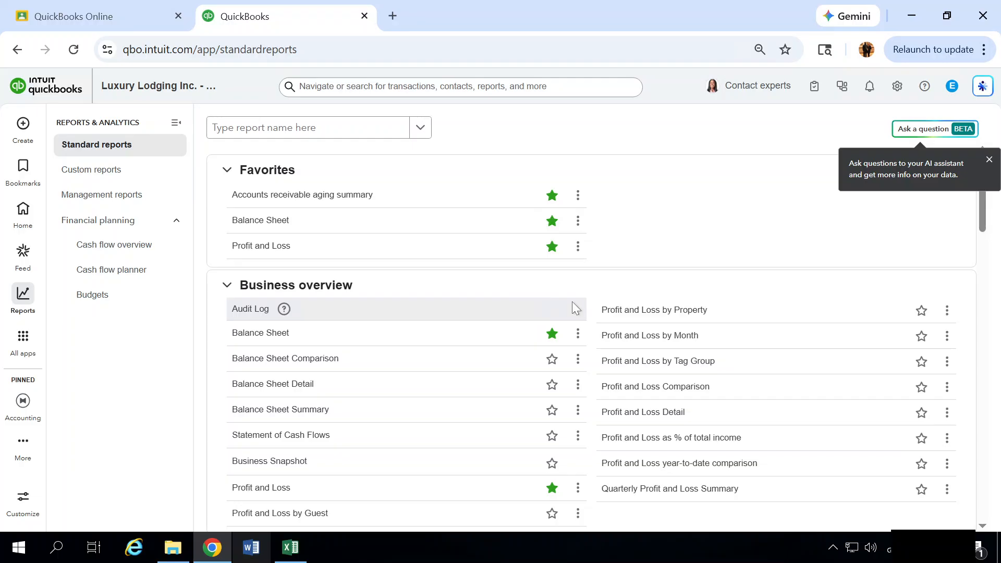
pyautogui.click(646, 313)
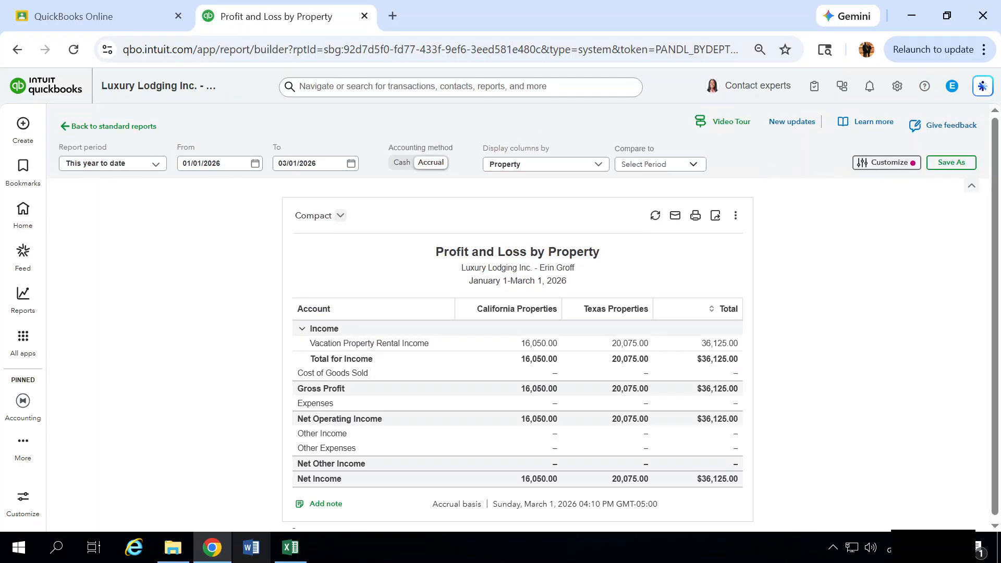
pyautogui.click(157, 165)
pyautogui.scroll(3, 188, 194)
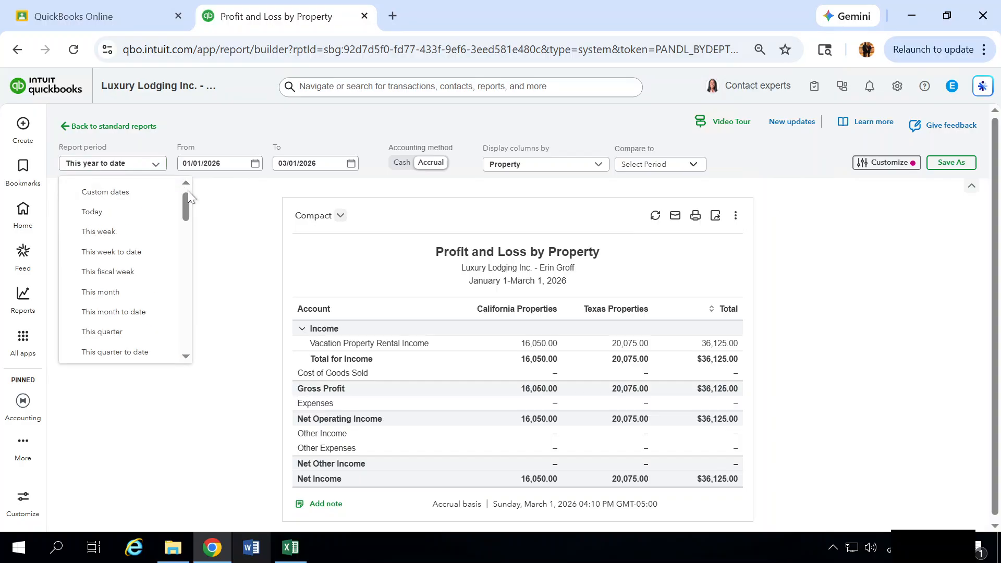
pyautogui.scroll(1, 188, 203)
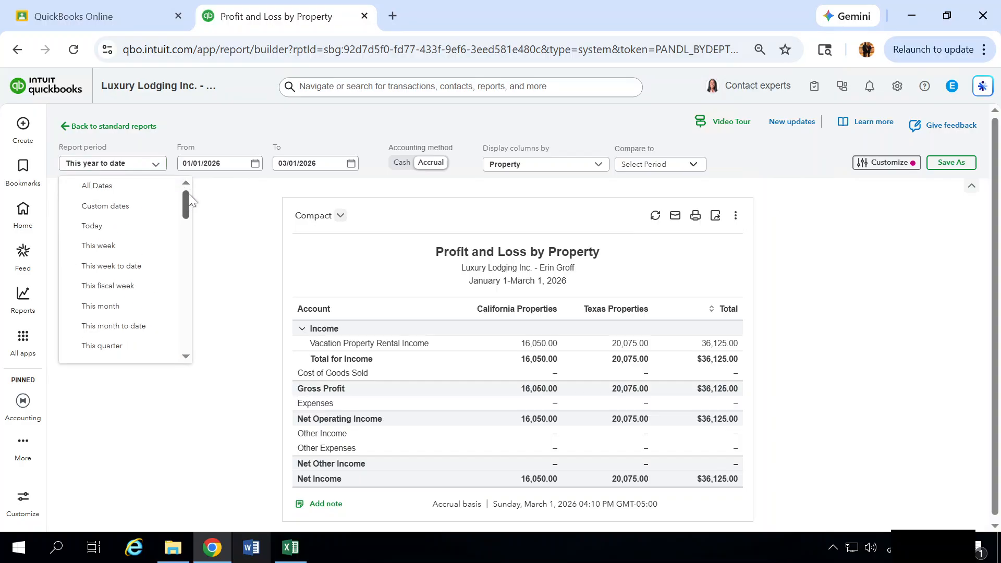
pyautogui.click(149, 191)
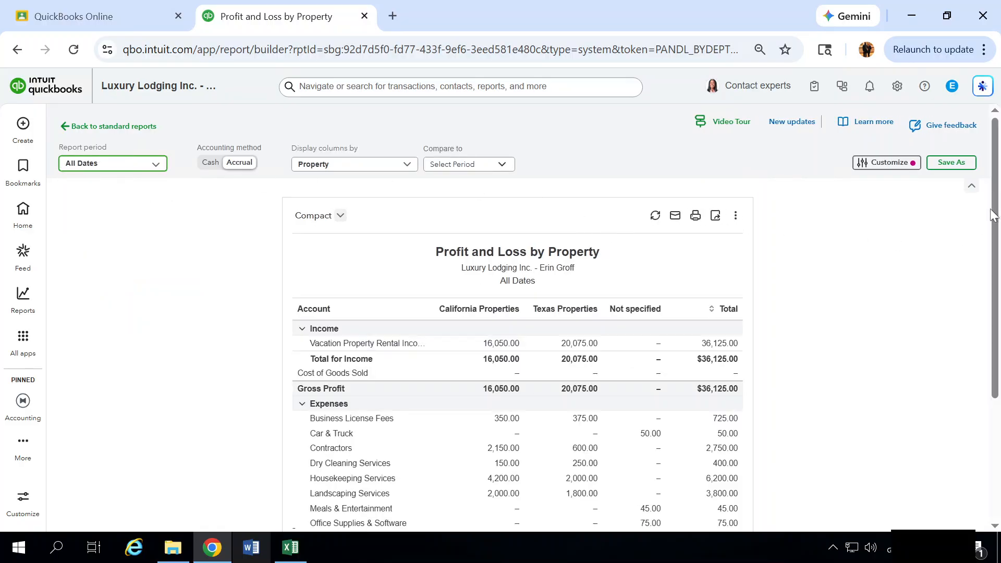
pyautogui.moveTo(998, 214); pyautogui.dragTo(1000, 303)
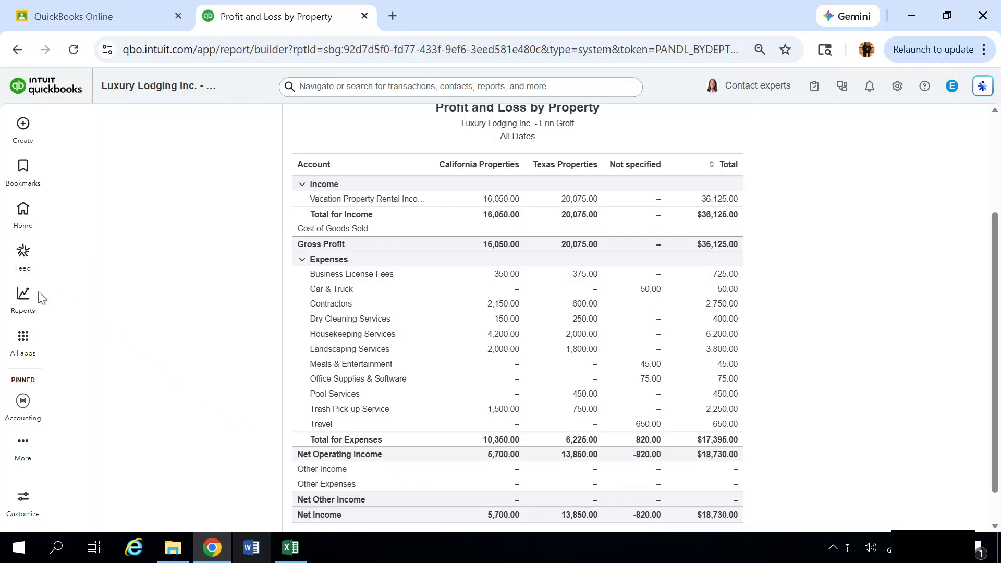
# Step: Run the Profit and Loss by Guest report for All Dates and review the figures for each guest down to net income
pyautogui.click(21, 299)
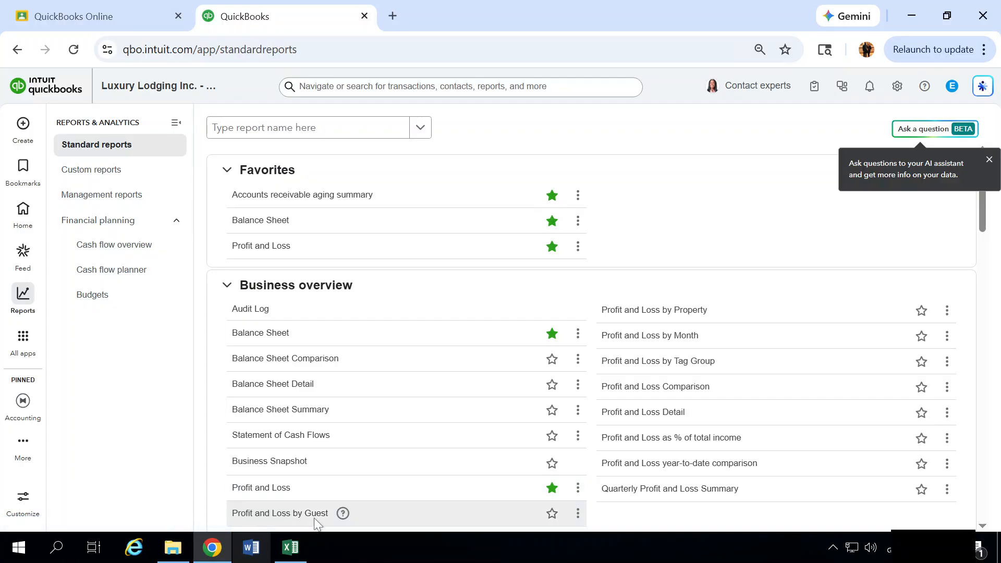
pyautogui.click(280, 514)
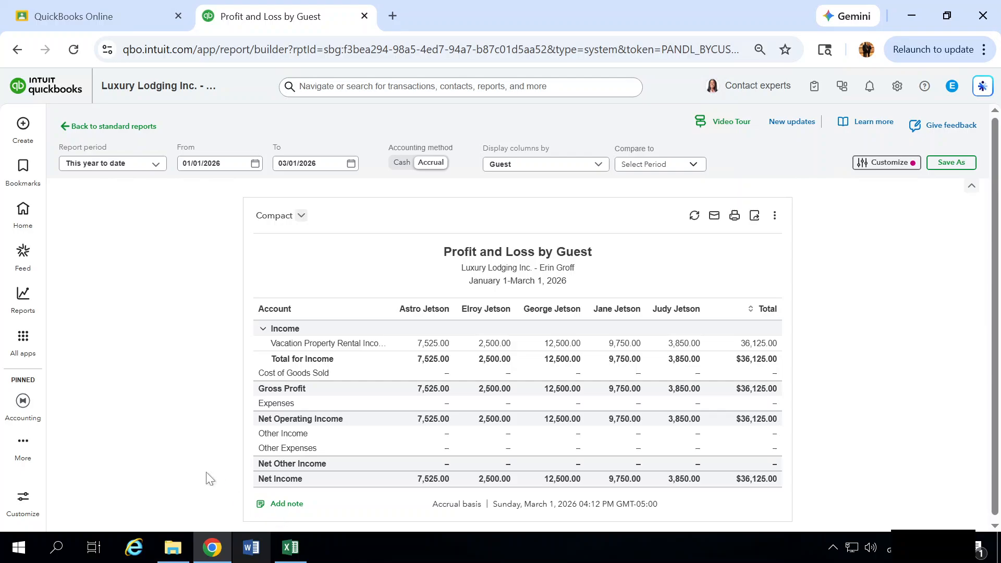
pyautogui.click(156, 163)
pyautogui.scroll(2, 186, 189)
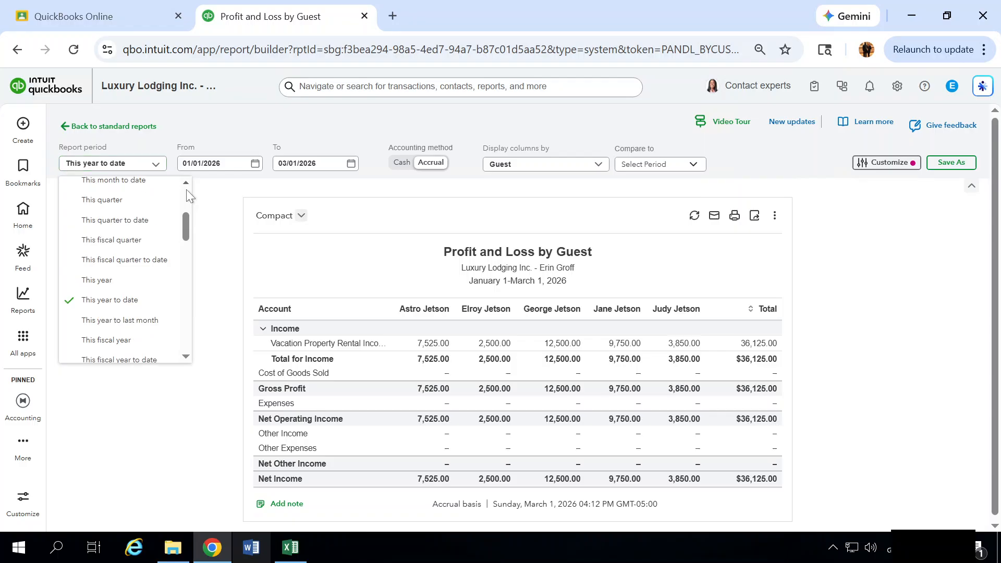
pyautogui.scroll(3, 186, 189)
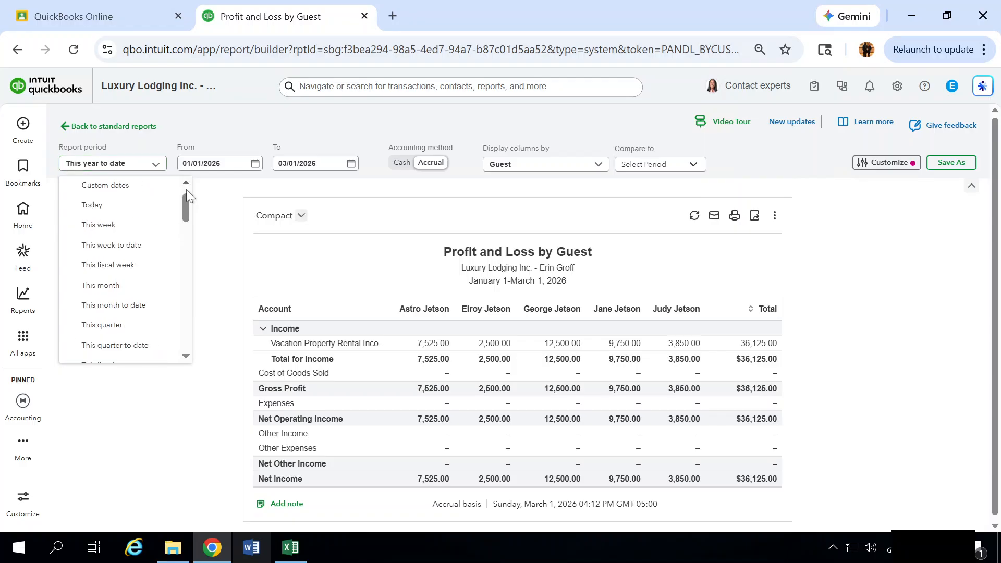
pyautogui.scroll(1, 186, 189)
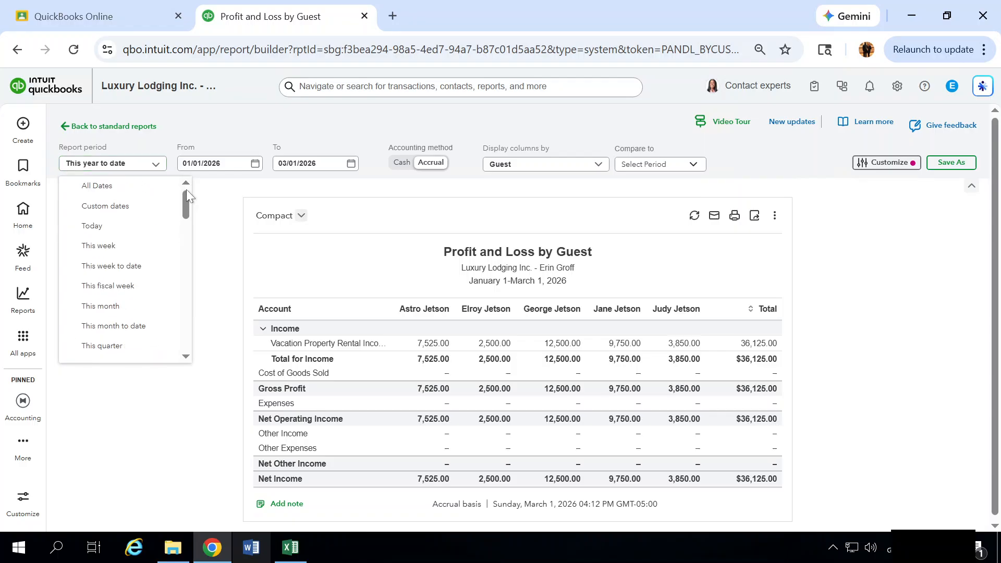
pyautogui.click(146, 188)
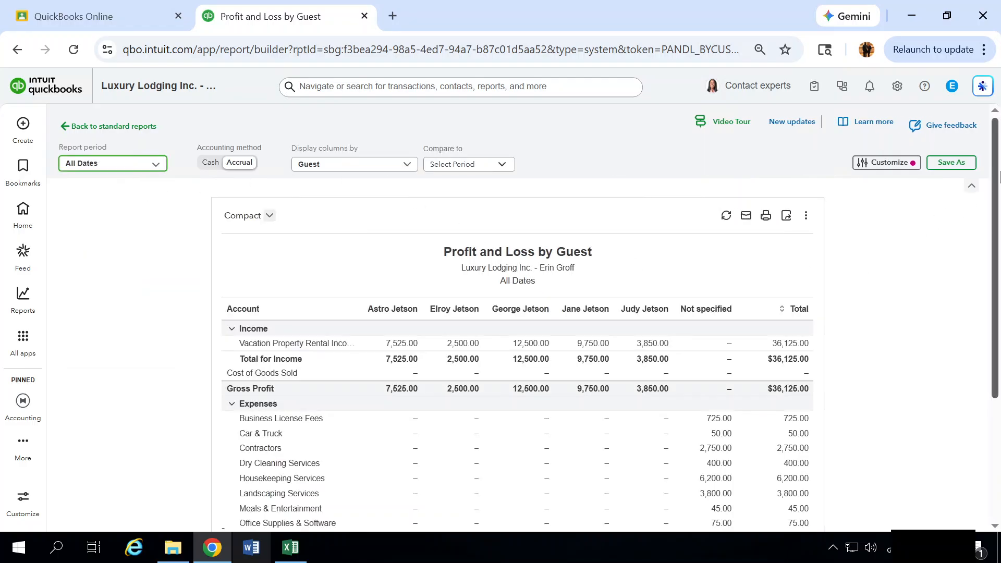
pyautogui.scroll(-2, 1000, 219)
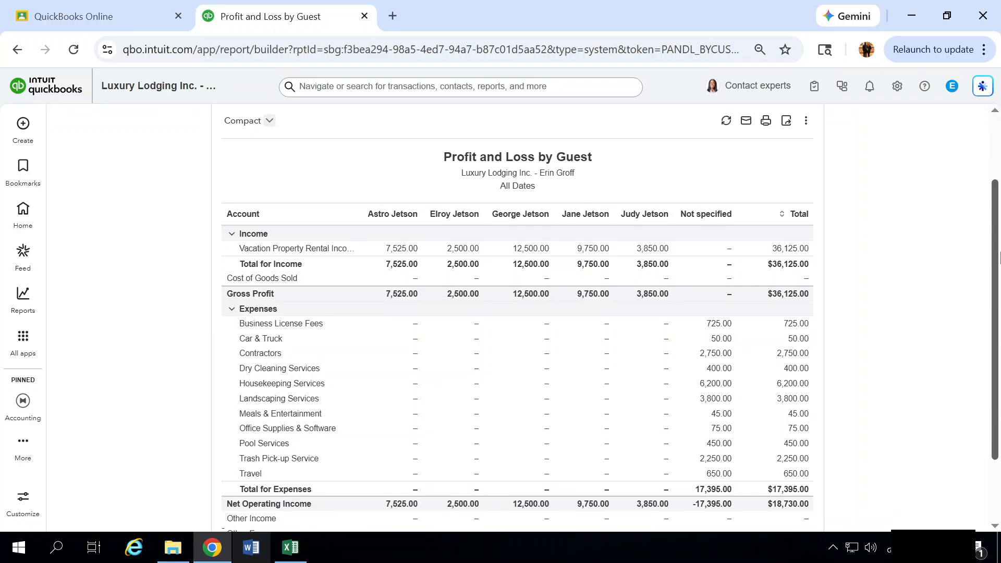
pyautogui.moveTo(1000, 255); pyautogui.dragTo(1000, 303)
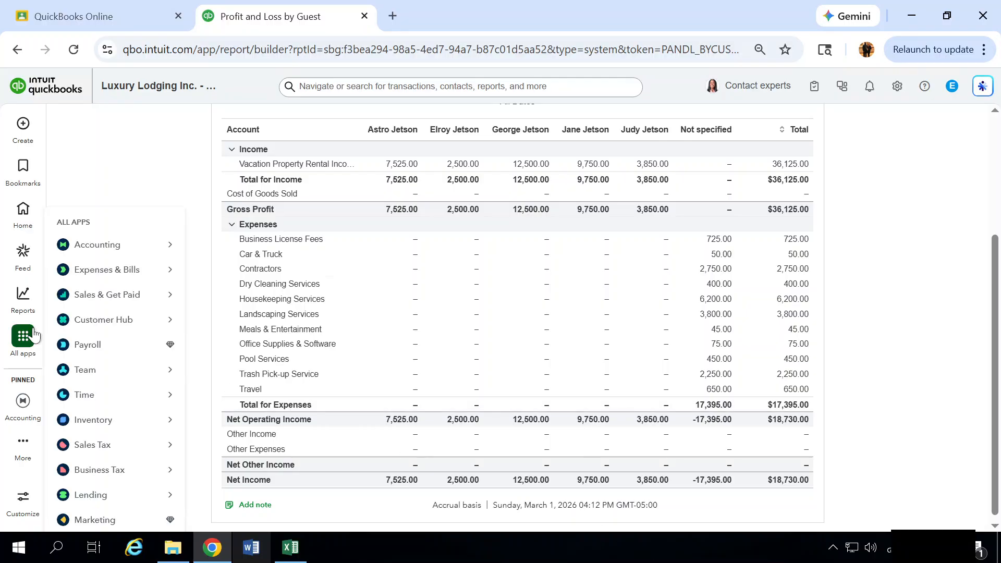
# Step: Open the Balance Sheet from the standard reports and dismiss the Malwarebytes download notification
pyautogui.click(19, 309)
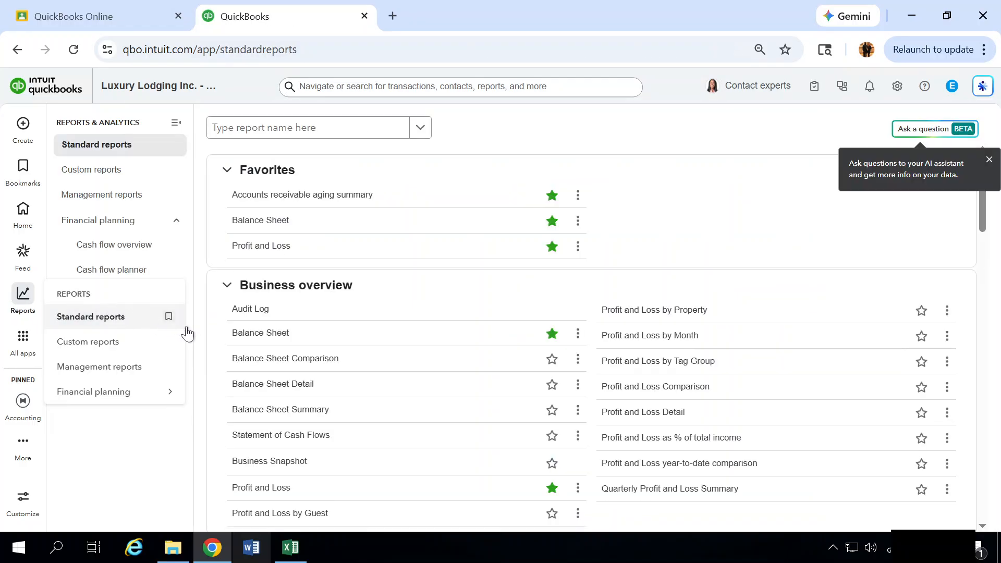
pyautogui.click(261, 334)
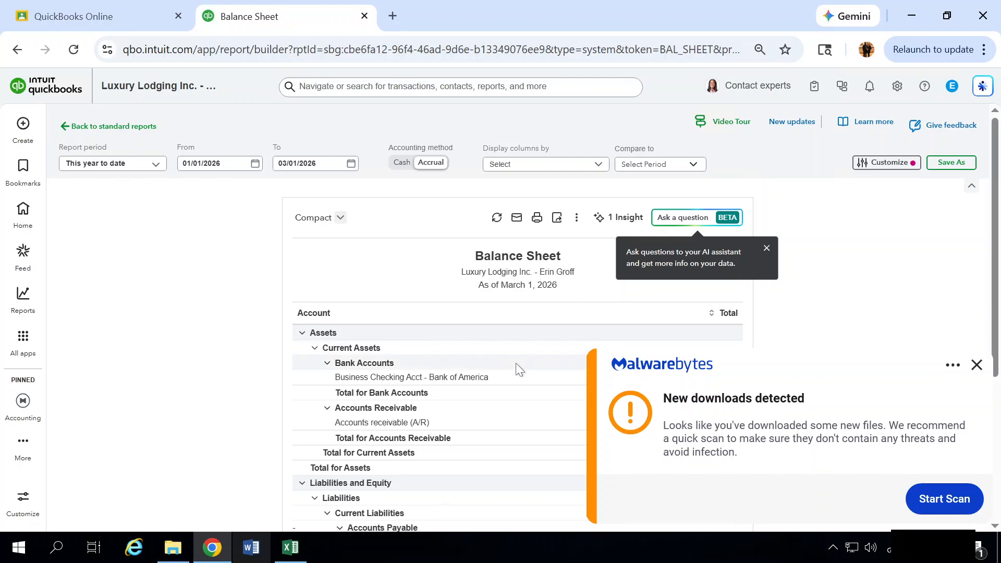
pyautogui.click(977, 365)
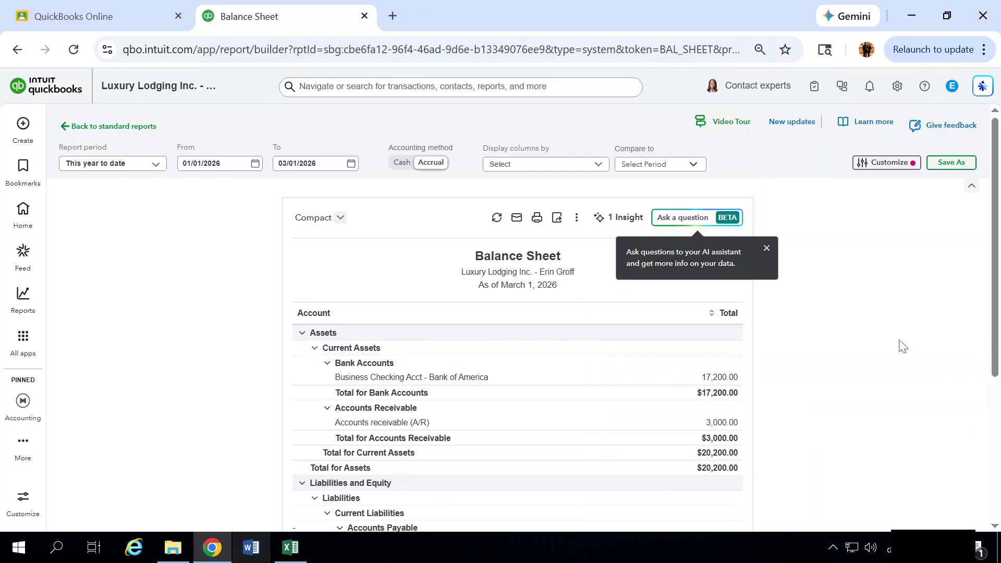
# Step: Set the Balance Sheet's report period to All Dates and review its assets, liabilities and equity
pyautogui.click(160, 170)
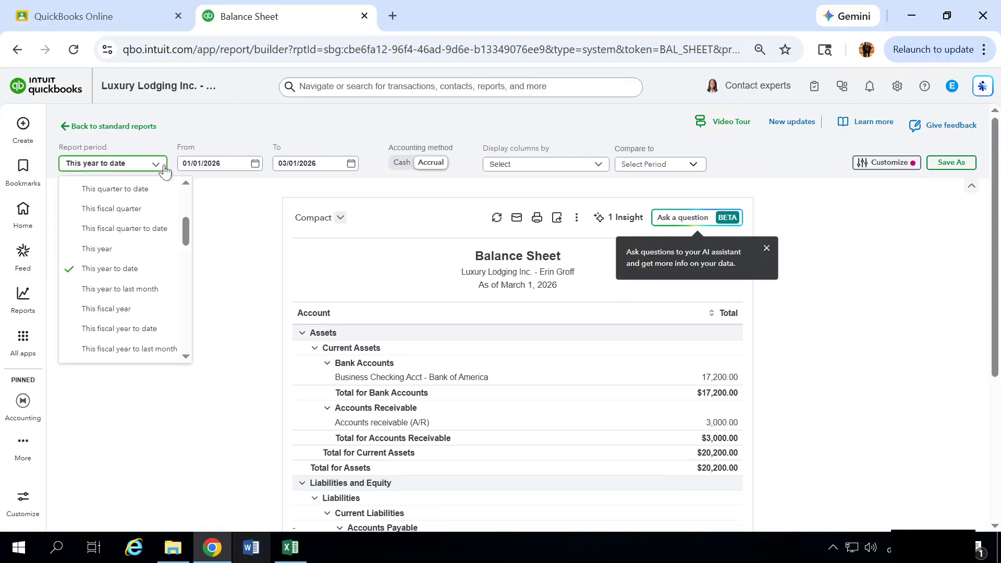
pyautogui.scroll(2, 187, 189)
pyautogui.scroll(3, 187, 189)
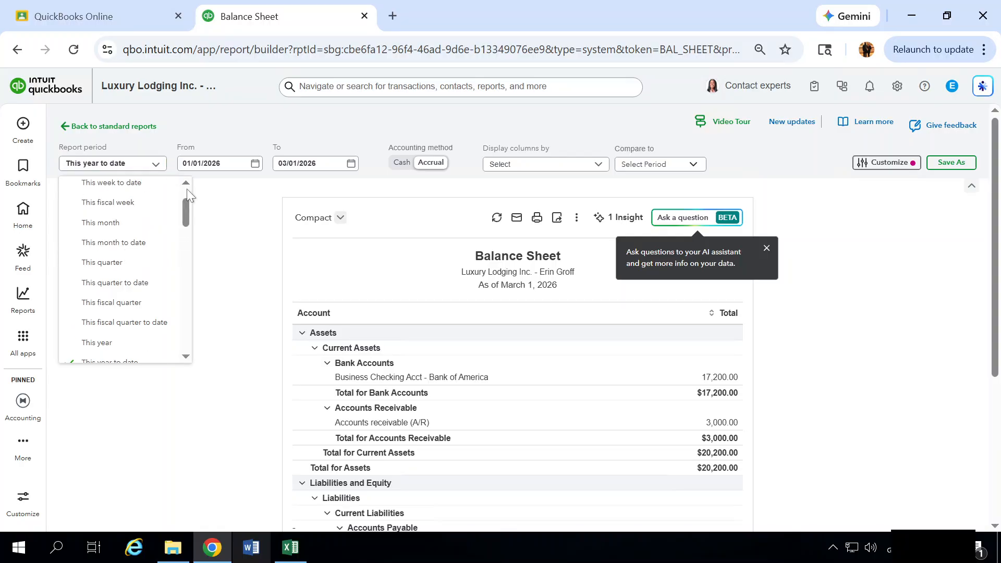
pyautogui.click(137, 190)
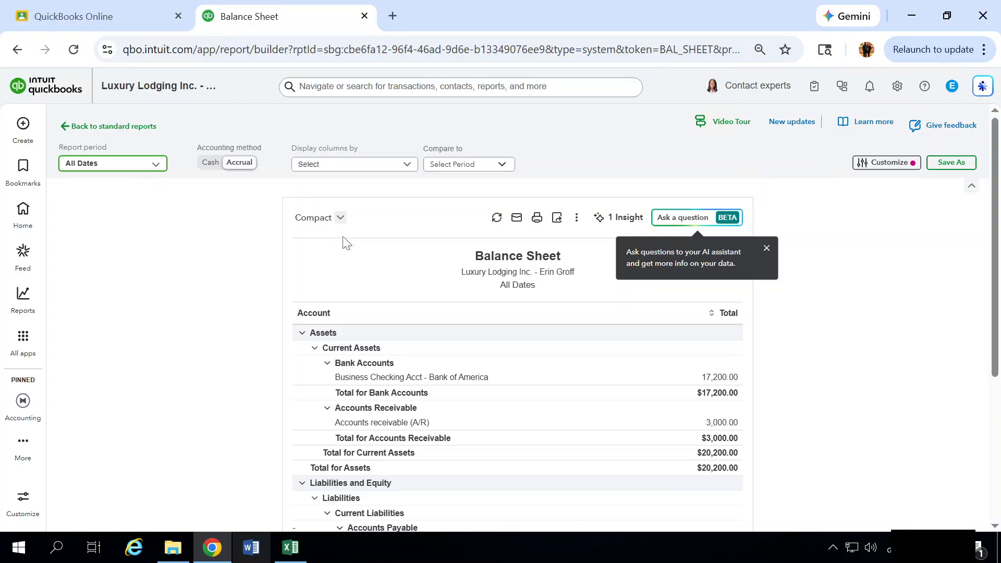
pyautogui.moveTo(993, 176); pyautogui.dragTo(1000, 311)
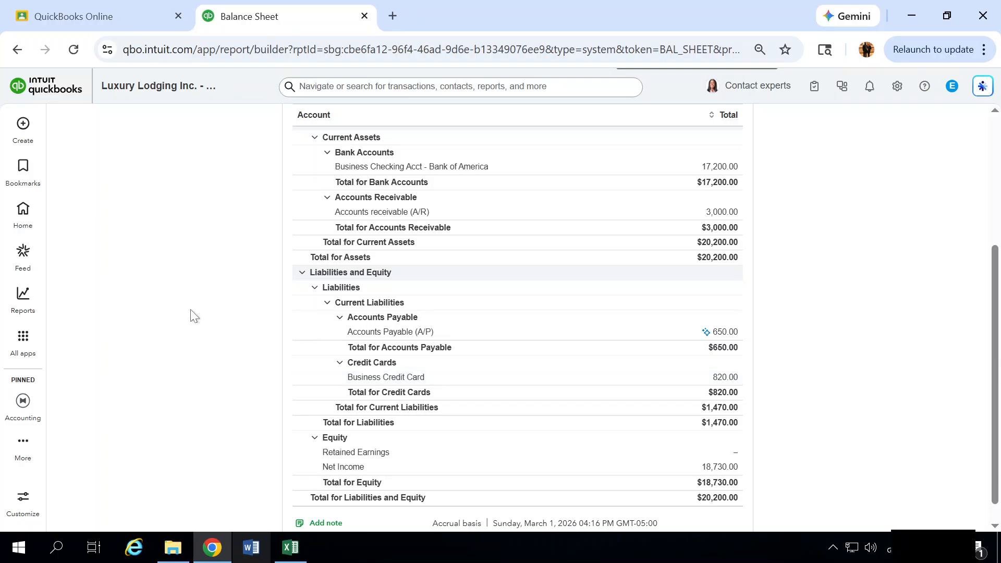
# Step: Run the Statement of Cash Flows for All Dates, review it down to cash at end of period, and return to the standard reports list
pyautogui.moveTo(23, 302)
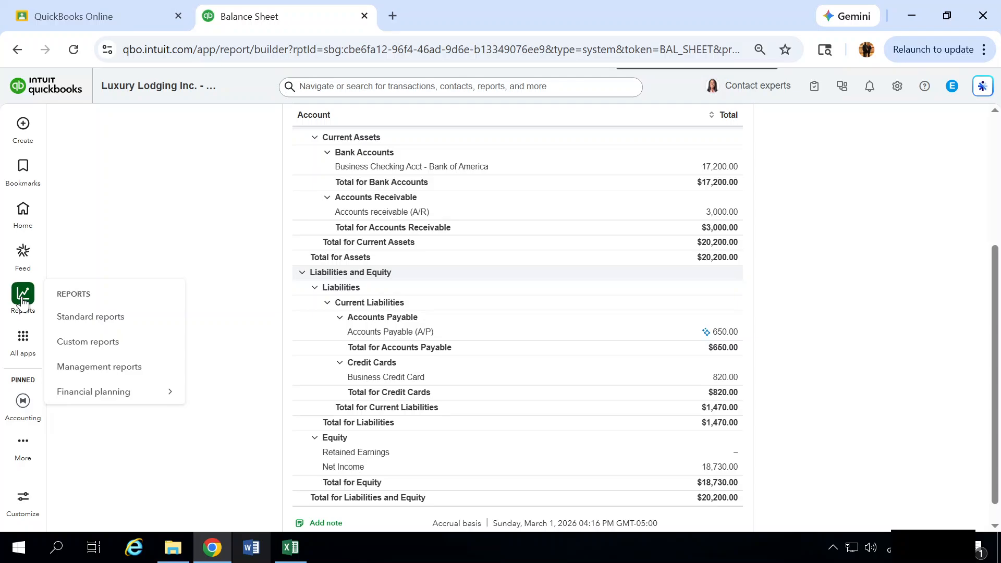
pyautogui.click(23, 301)
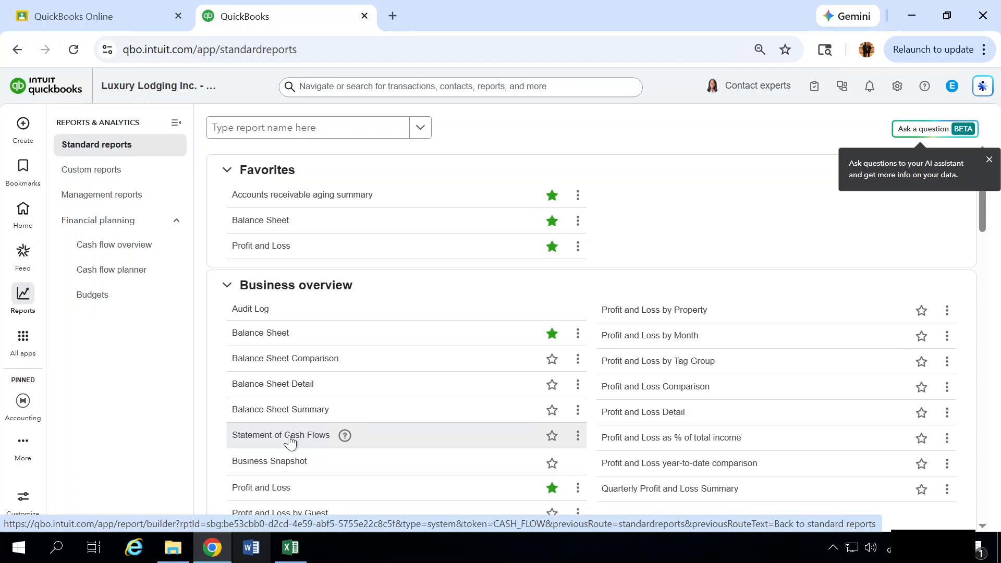
pyautogui.click(290, 441)
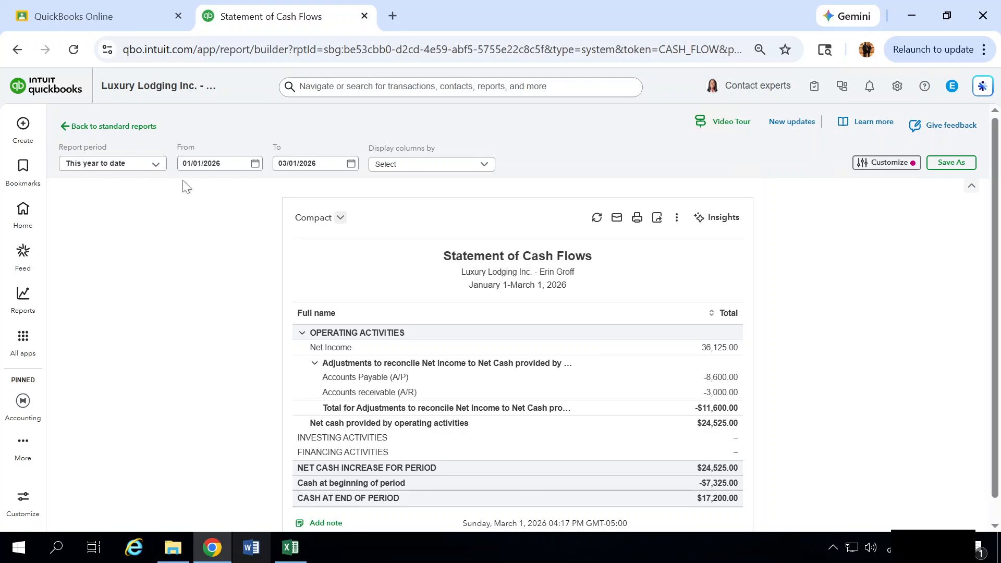
pyautogui.click(157, 166)
pyautogui.scroll(3, 184, 187)
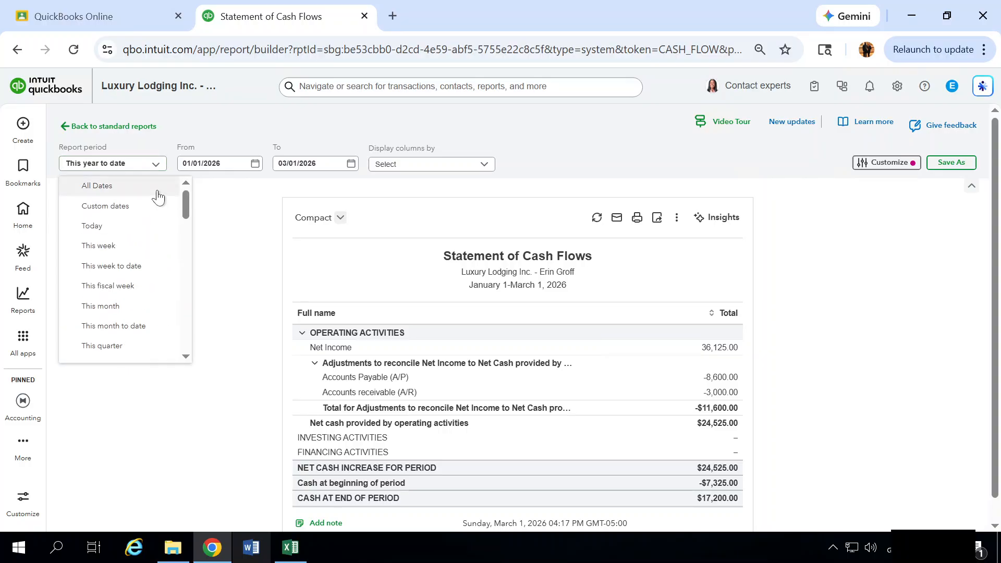
pyautogui.click(157, 188)
pyautogui.moveTo(998, 219); pyautogui.dragTo(999, 291)
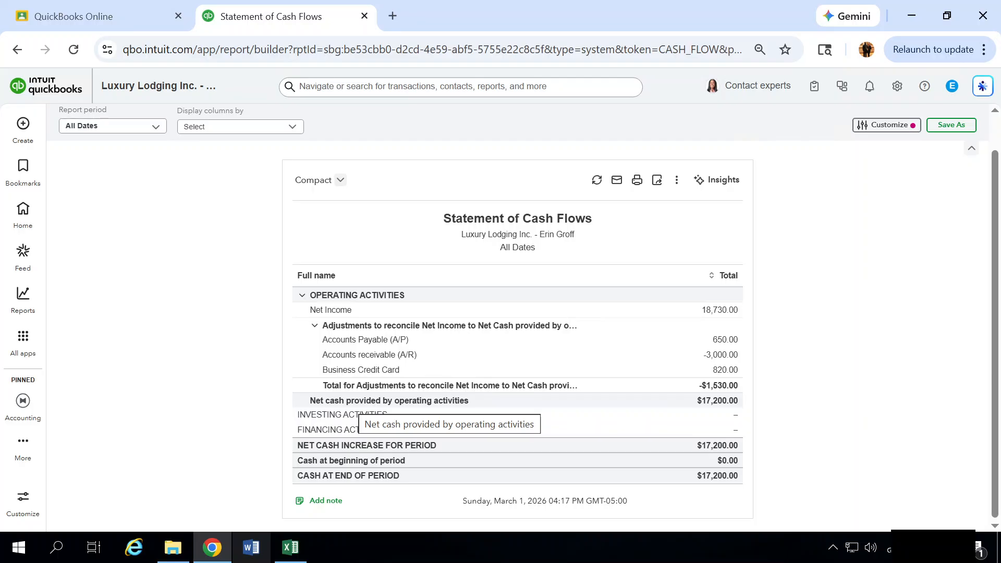
pyautogui.click(22, 298)
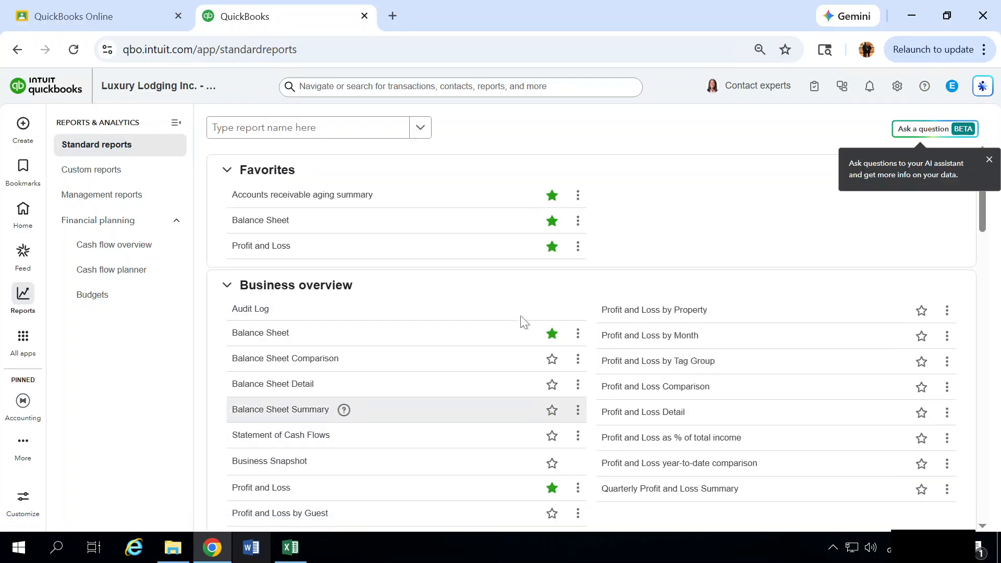
# Step: Open the management reports list and set the Company Overview's report period to All dates
pyautogui.scroll(-5, 989, 296)
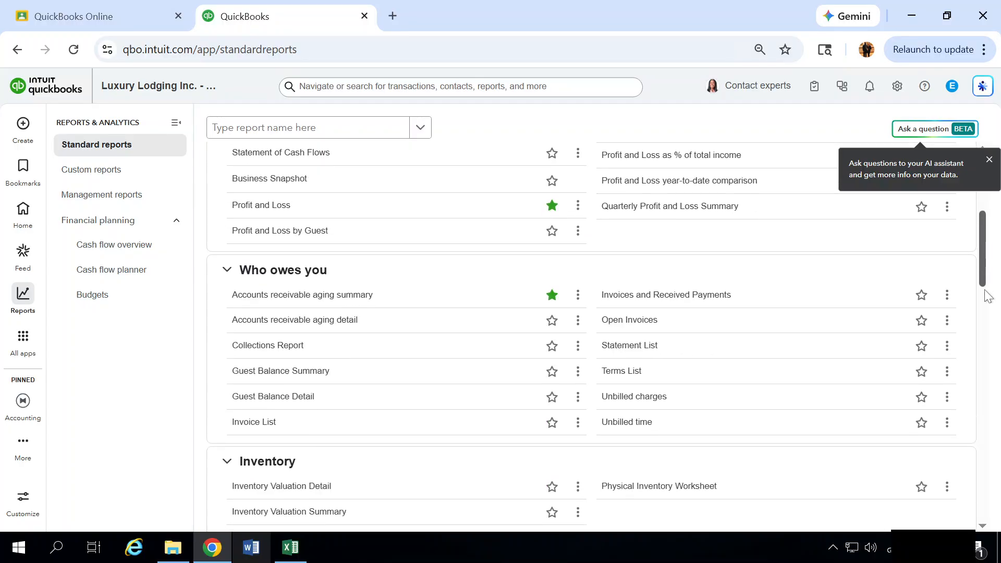
pyautogui.moveTo(989, 296); pyautogui.dragTo(988, 219)
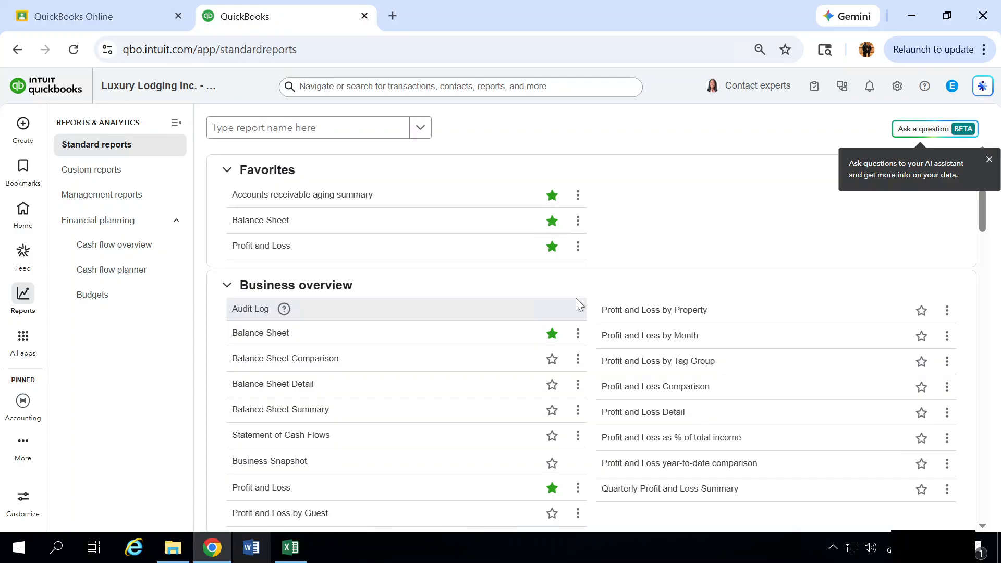
pyautogui.click(113, 202)
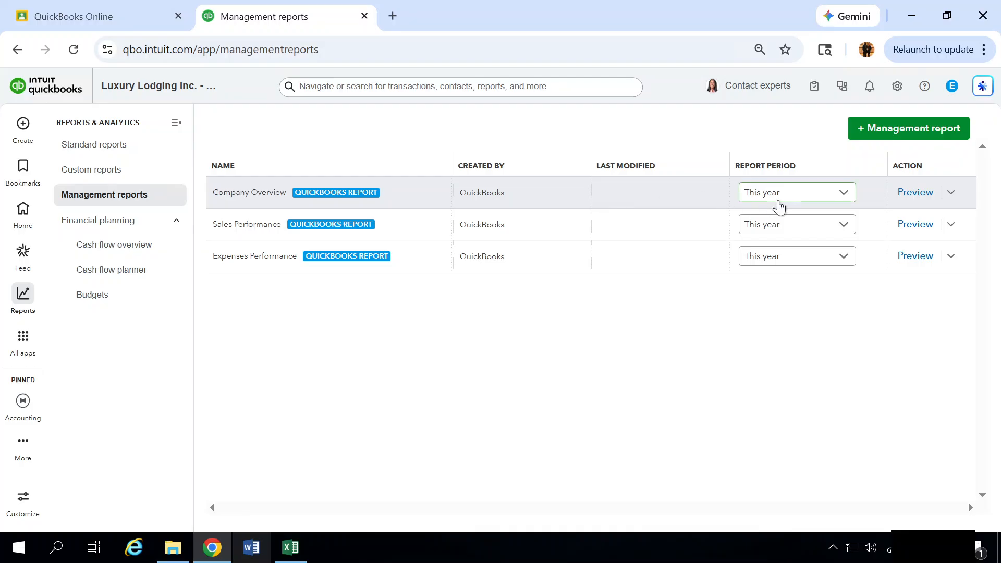
pyautogui.click(843, 193)
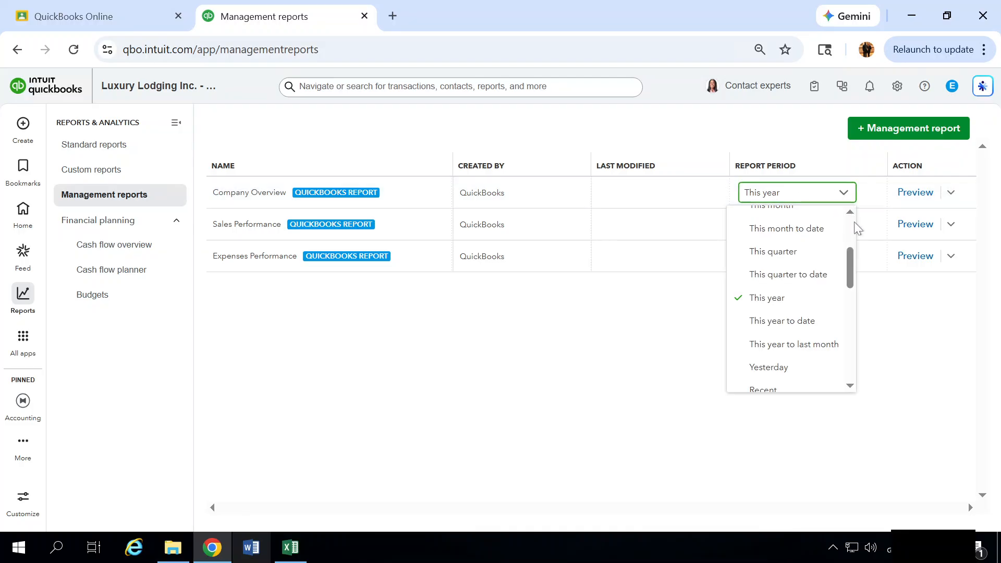
pyautogui.scroll(5, 857, 228)
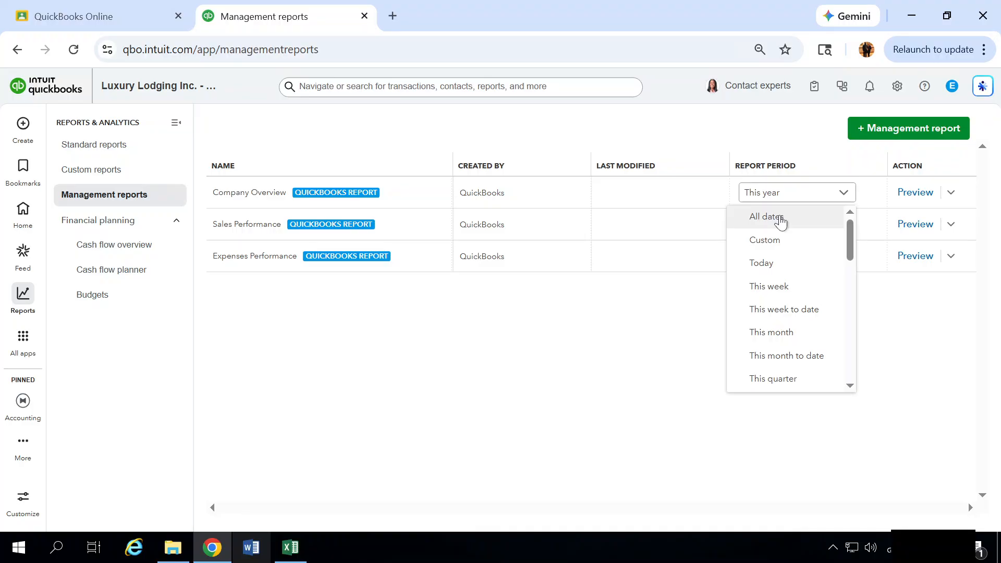
pyautogui.click(781, 219)
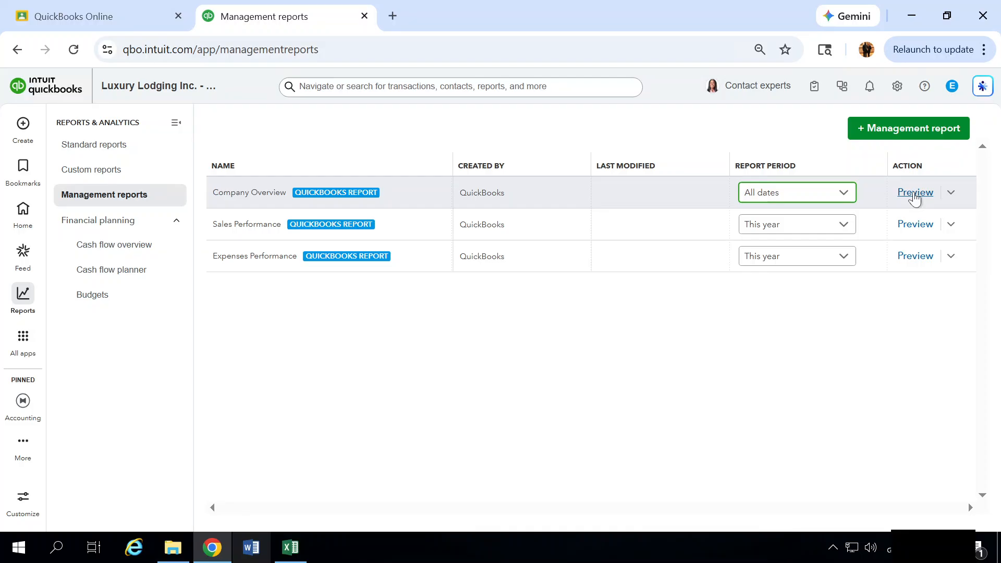
# Step: Preview the Company Overview management report and look through its cover page and table of contents
pyautogui.click(915, 194)
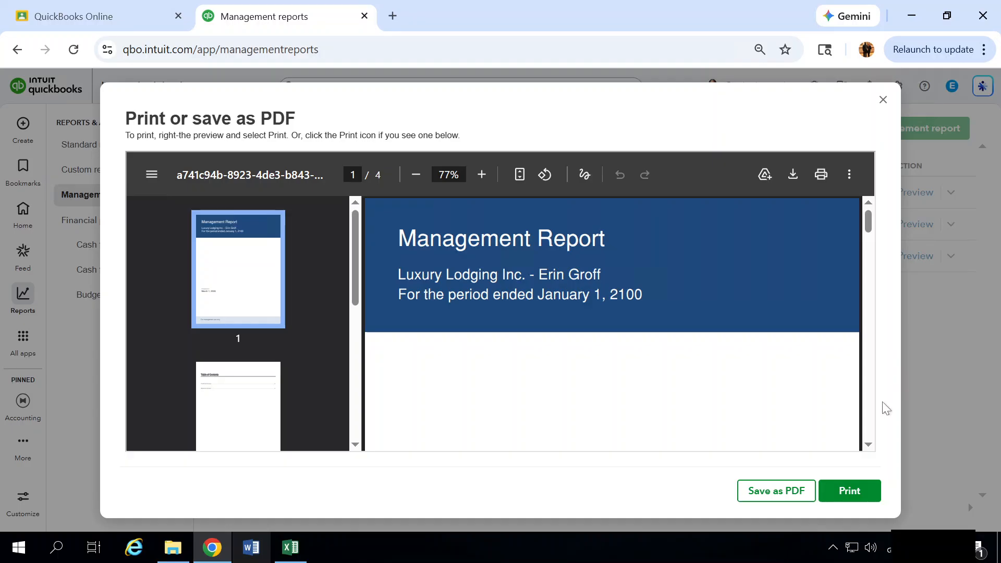
pyautogui.click(869, 445)
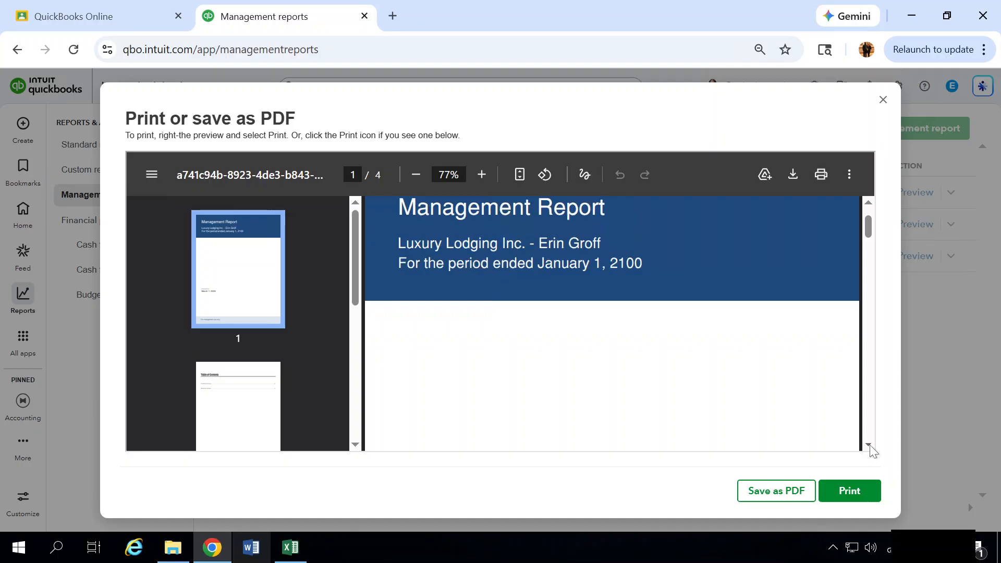
pyautogui.click(869, 445)
pyautogui.click(869, 445)
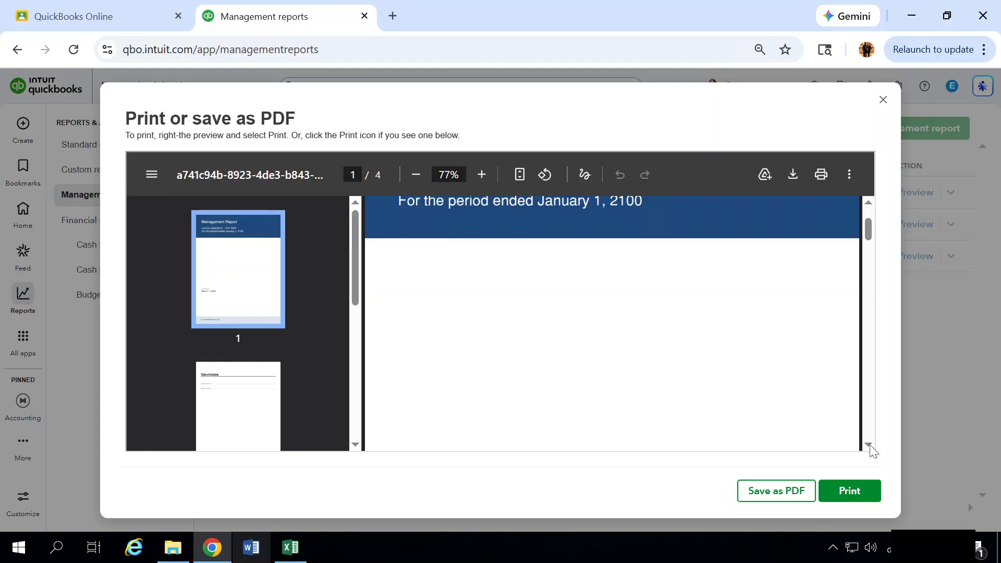
pyautogui.click(869, 445)
pyautogui.click(869, 445)
pyautogui.click(869, 445)
pyautogui.click(869, 444)
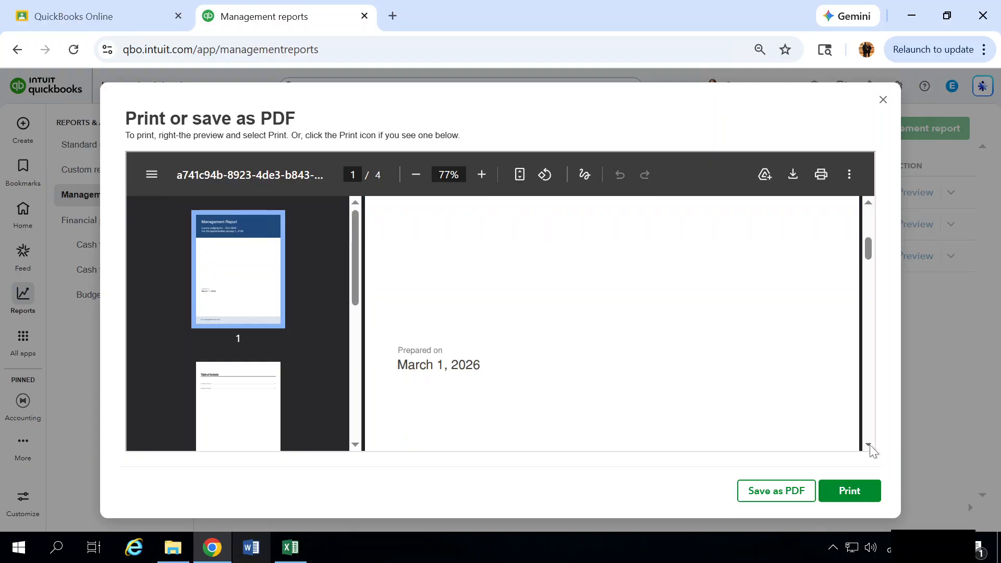
pyautogui.click(869, 445)
pyautogui.click(869, 445)
pyautogui.click(869, 445)
pyautogui.click(869, 445)
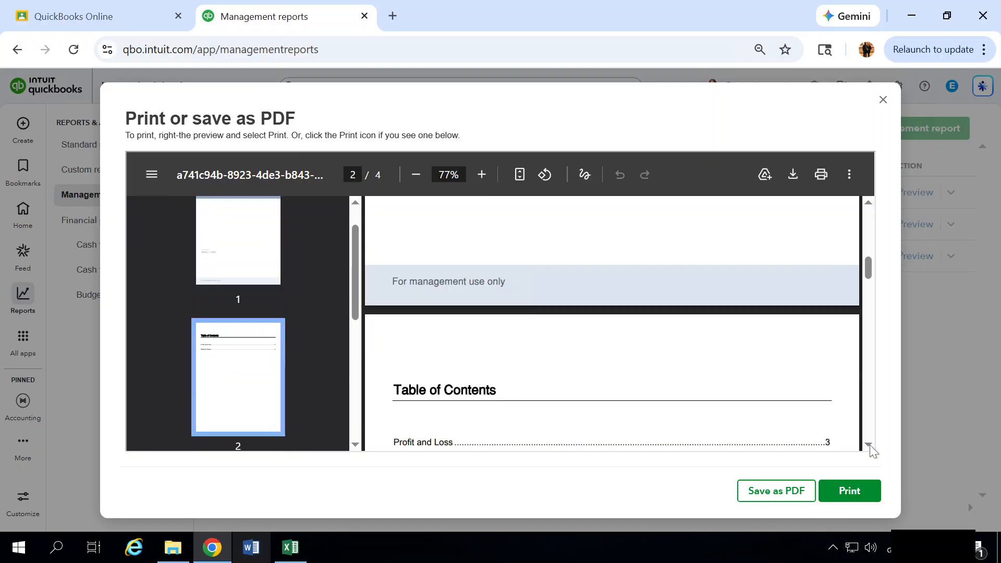
pyautogui.click(869, 445)
pyautogui.click(869, 444)
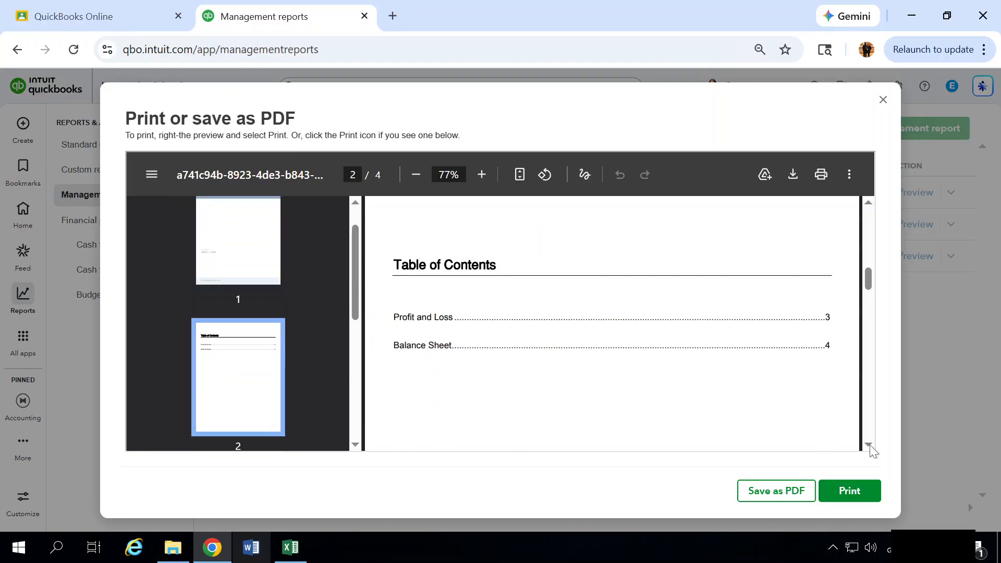
# Step: Review the Profit and Loss page of the Company Overview preview, from income down to net income
pyautogui.click(869, 445)
pyautogui.click(869, 445)
pyautogui.click(869, 445)
pyautogui.click(869, 445)
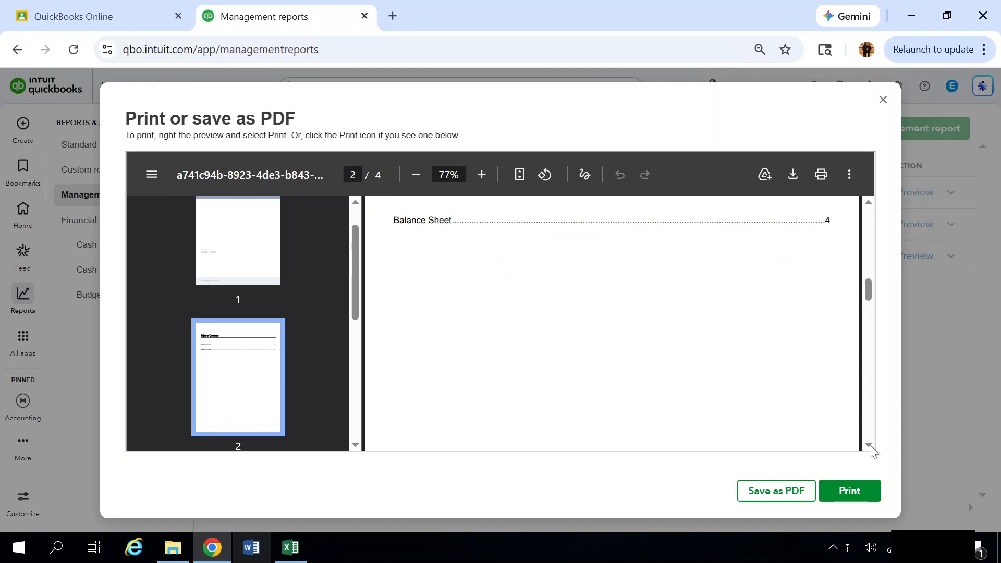
pyautogui.click(869, 445)
pyautogui.click(869, 445)
pyautogui.click(869, 445)
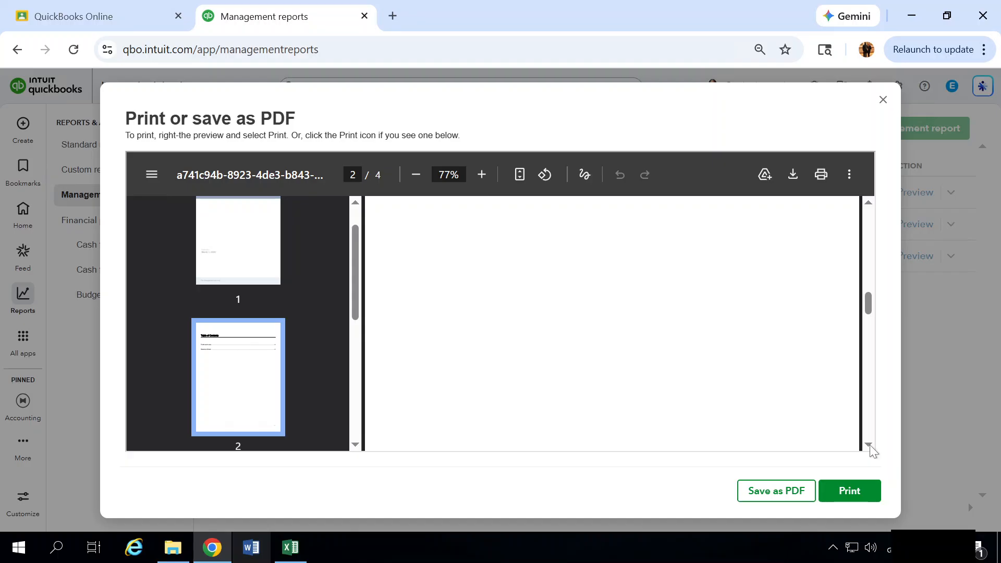
pyautogui.click(869, 445)
pyautogui.click(869, 445)
pyautogui.click(869, 445)
pyautogui.click(869, 445)
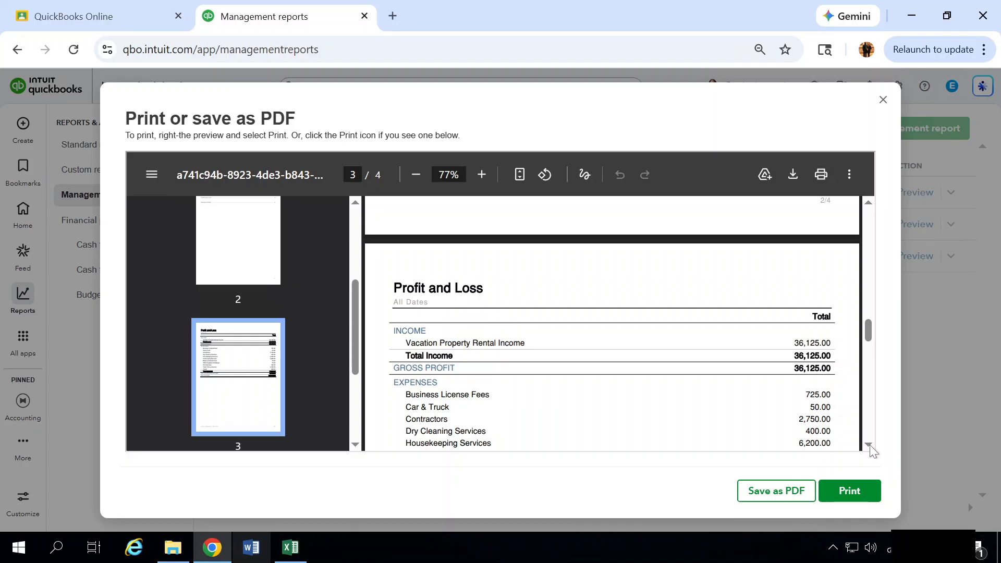
pyautogui.click(869, 445)
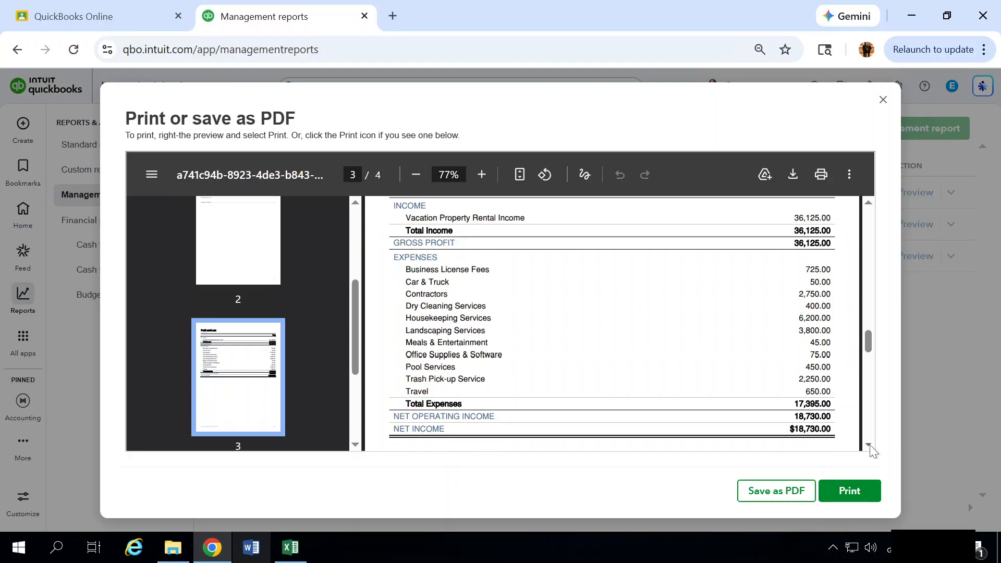
# Step: Review the Balance Sheet page of the Company Overview down to total liabilities and equity, and close the preview
pyautogui.click(869, 445)
pyautogui.click(869, 445)
pyautogui.click(869, 445)
pyautogui.click(869, 445)
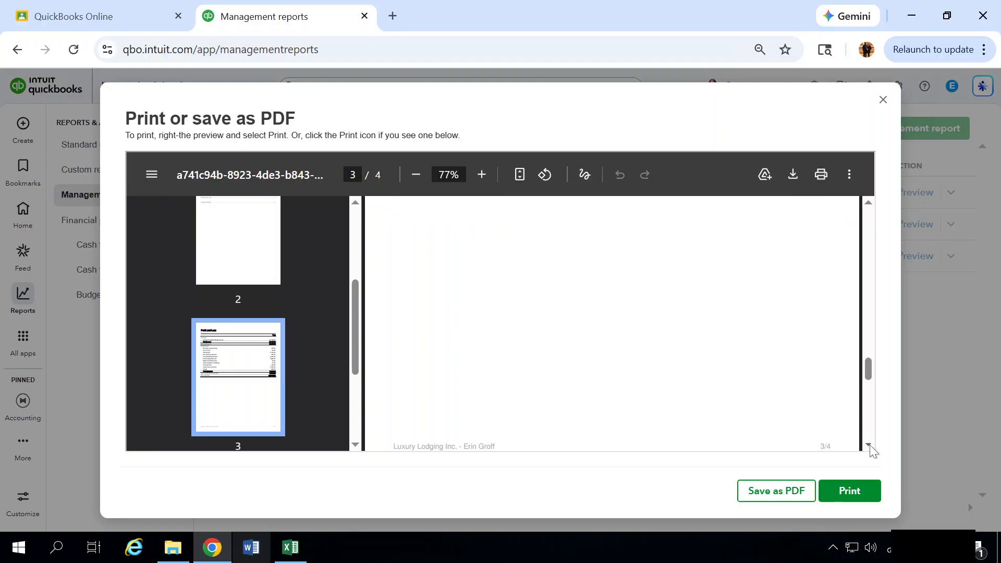
pyautogui.click(869, 445)
pyautogui.click(869, 445)
pyautogui.click(869, 445)
pyautogui.click(869, 445)
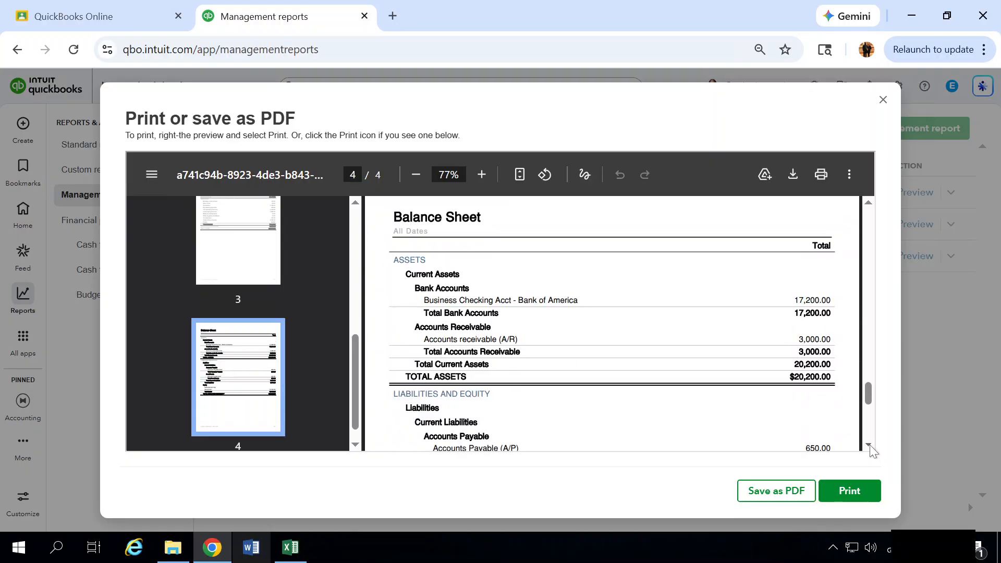
pyautogui.click(869, 445)
pyautogui.click(869, 445)
pyautogui.click(869, 445)
pyautogui.click(869, 445)
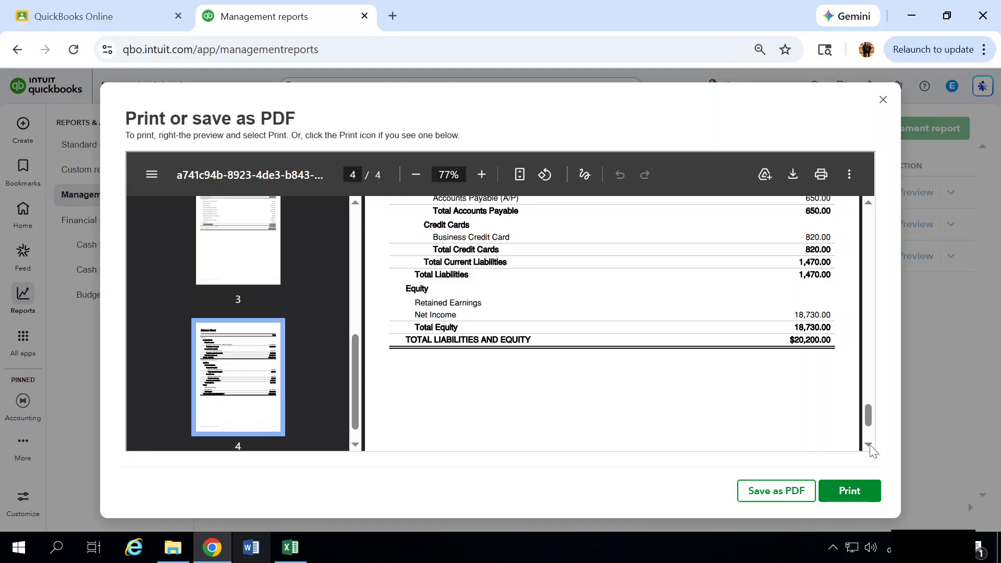
pyautogui.click(883, 100)
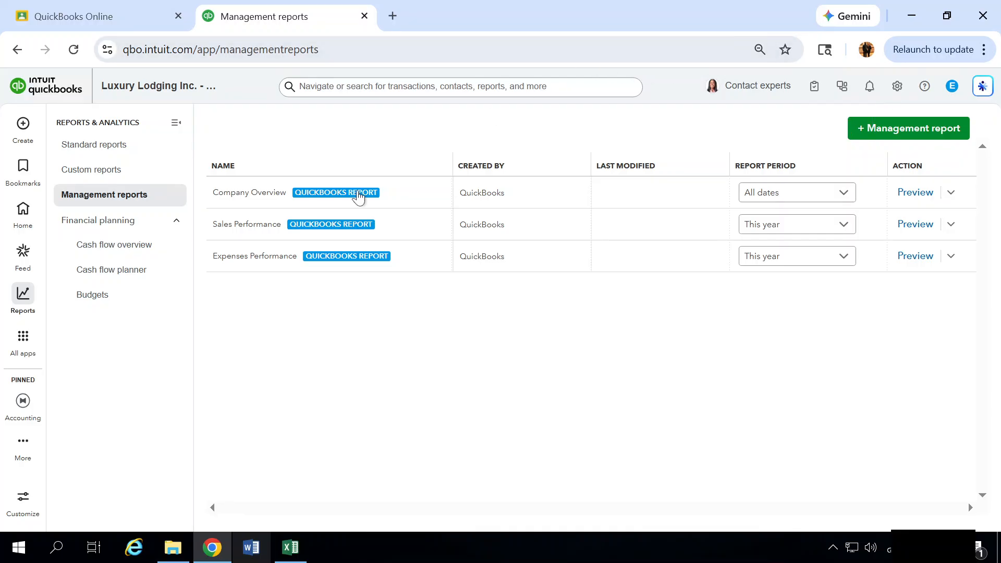
# Step: Set the Sales Performance management report's period to All dates and open its preview
pyautogui.click(843, 225)
pyautogui.scroll(3, 848, 252)
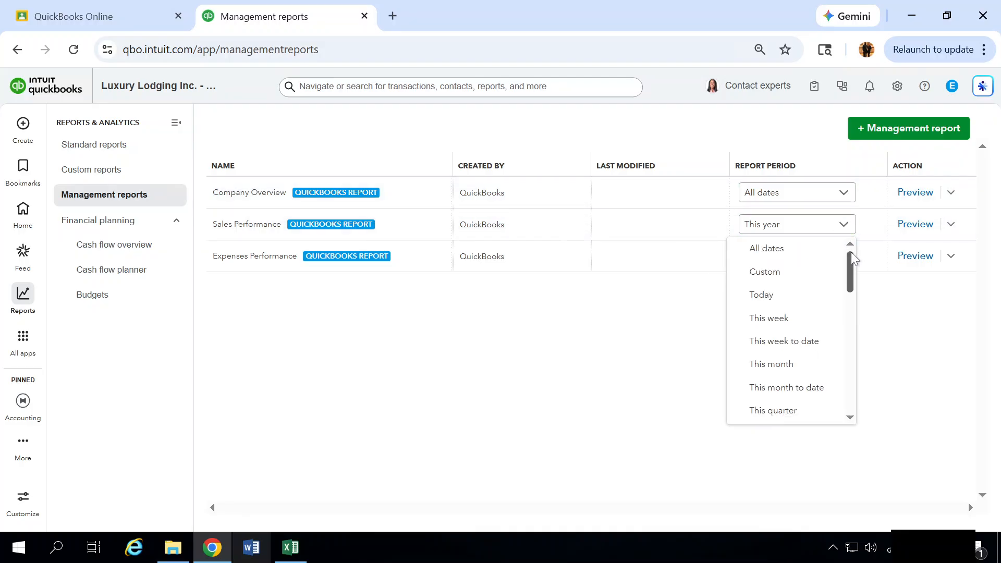
pyautogui.click(819, 253)
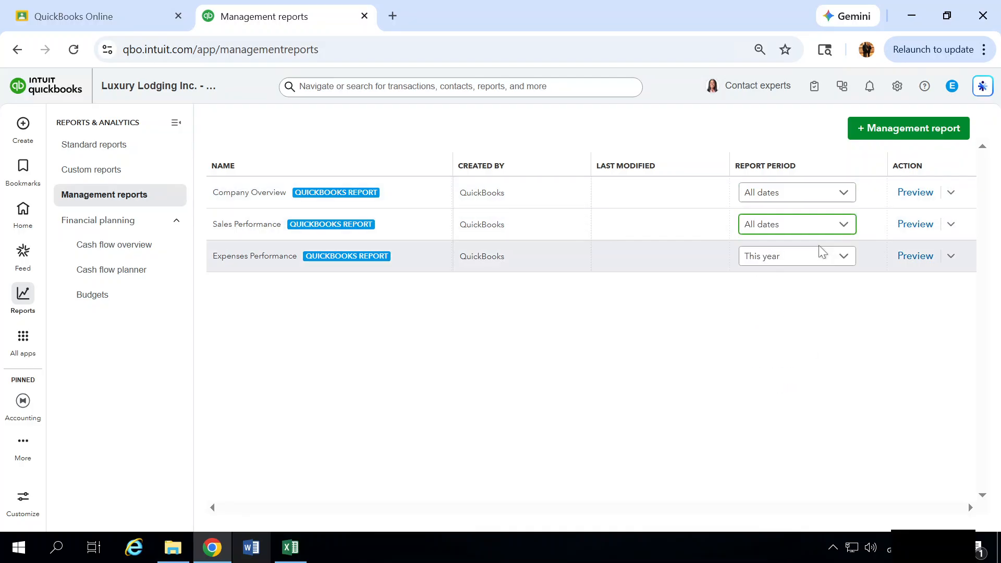
pyautogui.click(910, 226)
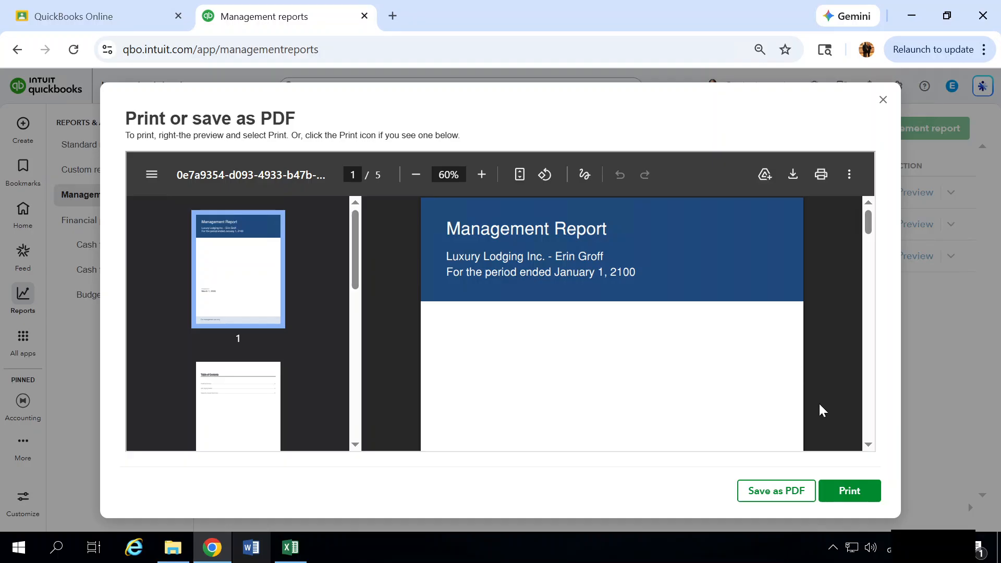
# Step: Review the Sales Performance preview's Profit and Loss, A/R Aging Detail and Sales by Guest Summary pages, and close it
pyautogui.click(868, 444)
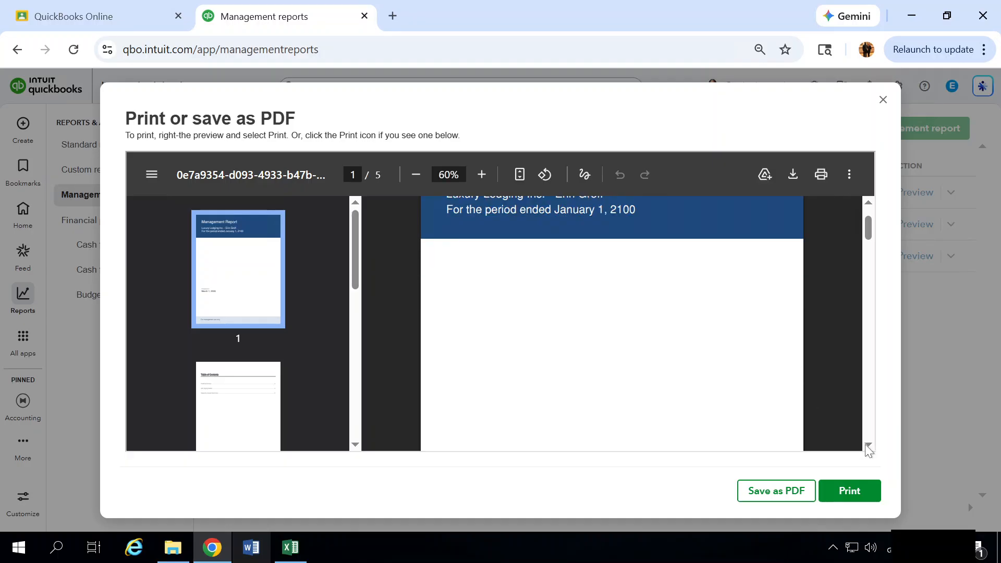
pyautogui.click(868, 445)
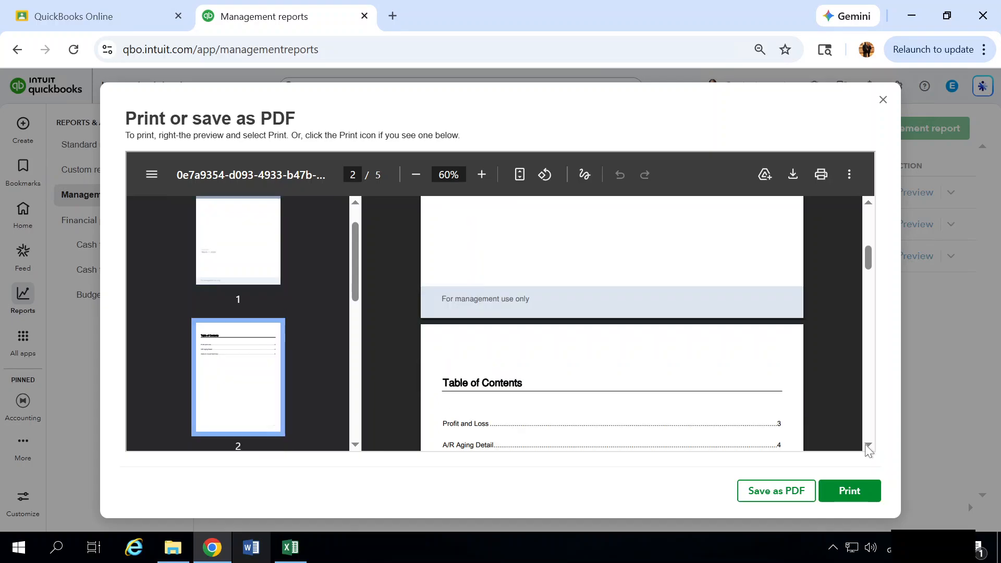
pyautogui.click(868, 444)
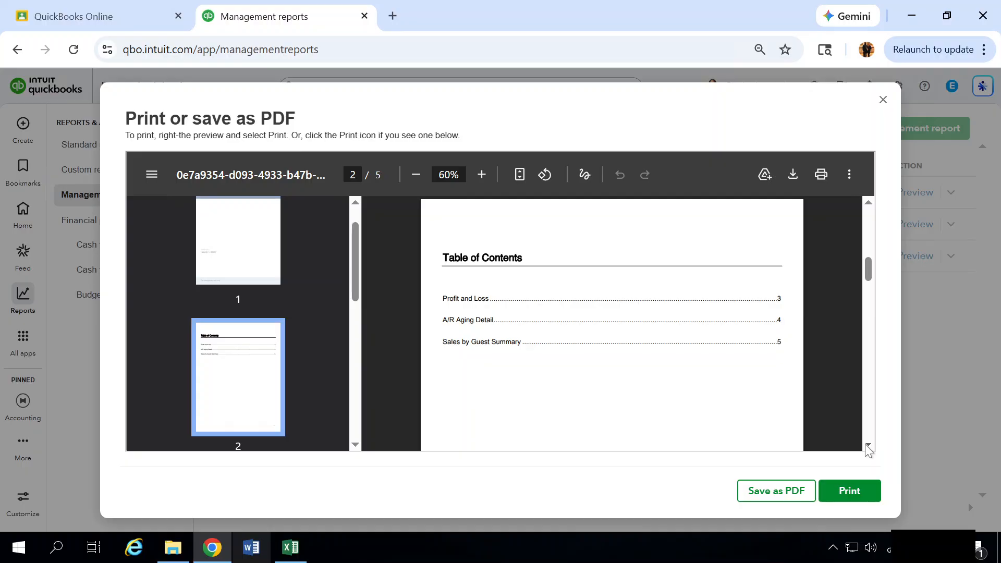
pyautogui.scroll(-5, 868, 447)
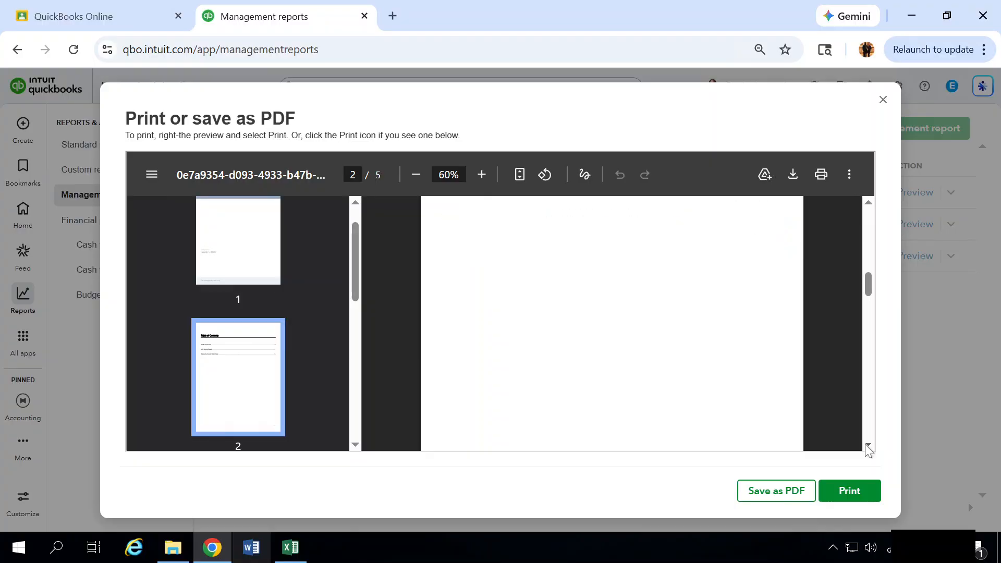
pyautogui.scroll(-5, 865, 445)
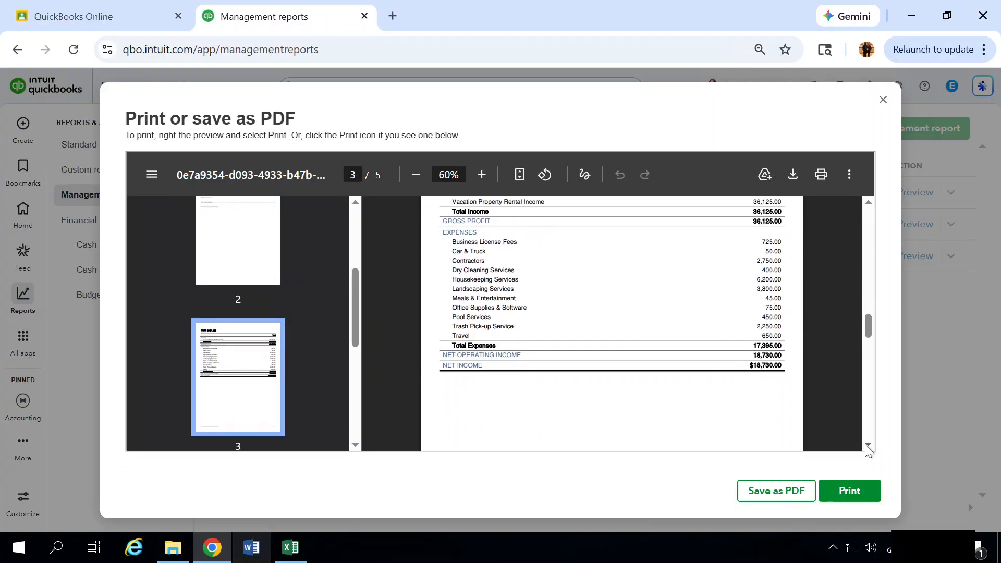
pyautogui.scroll(-6, 866, 445)
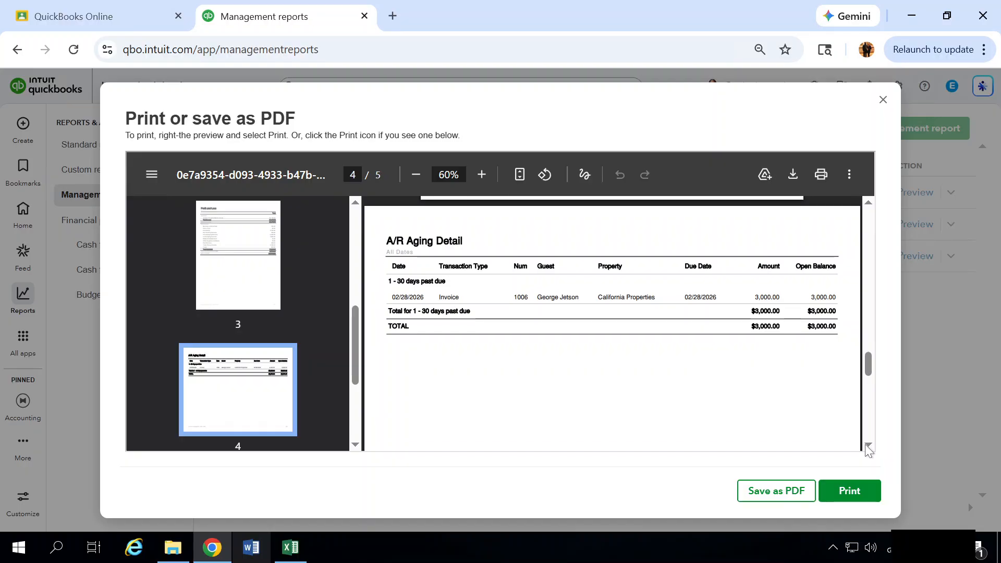
pyautogui.scroll(-6, 866, 445)
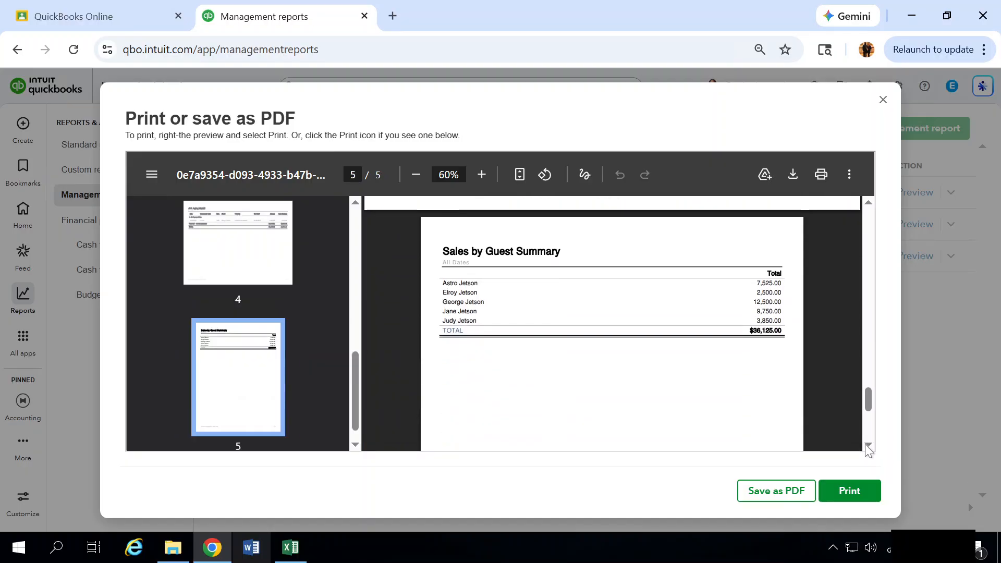
pyautogui.scroll(-4, 865, 444)
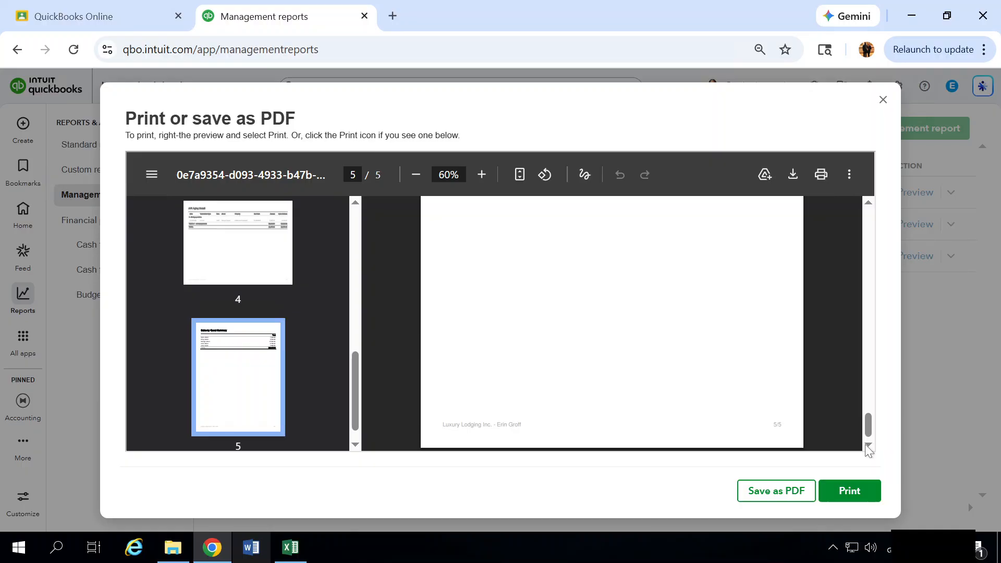
pyautogui.click(883, 99)
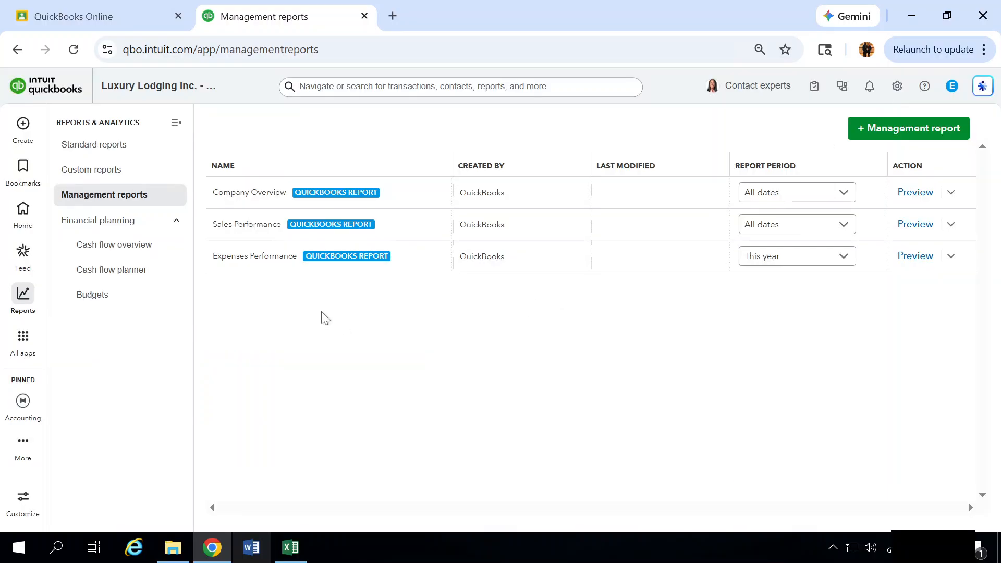
# Step: Set the Expenses Performance management report's period to All dates
pyautogui.click(840, 257)
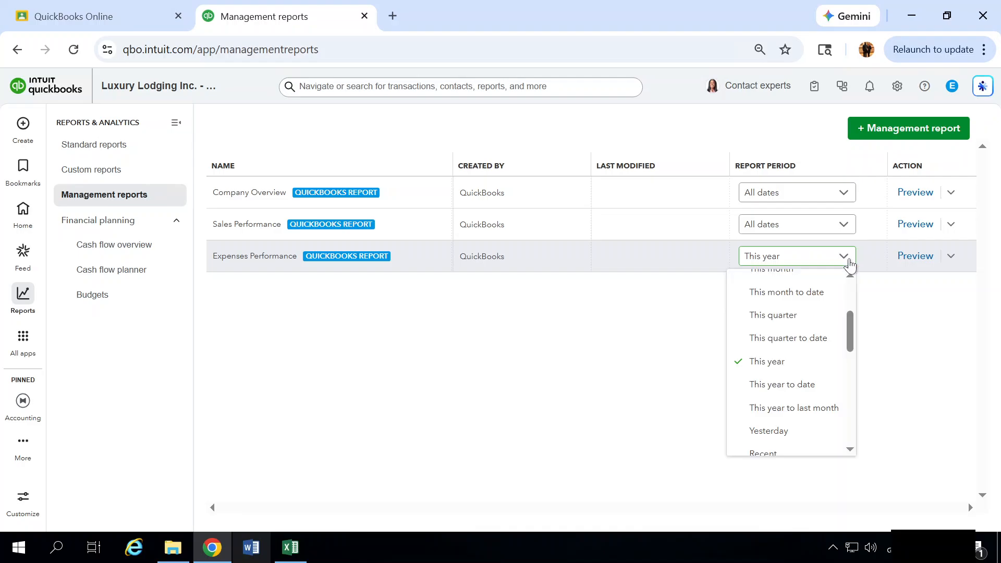
pyautogui.scroll(3, 851, 286)
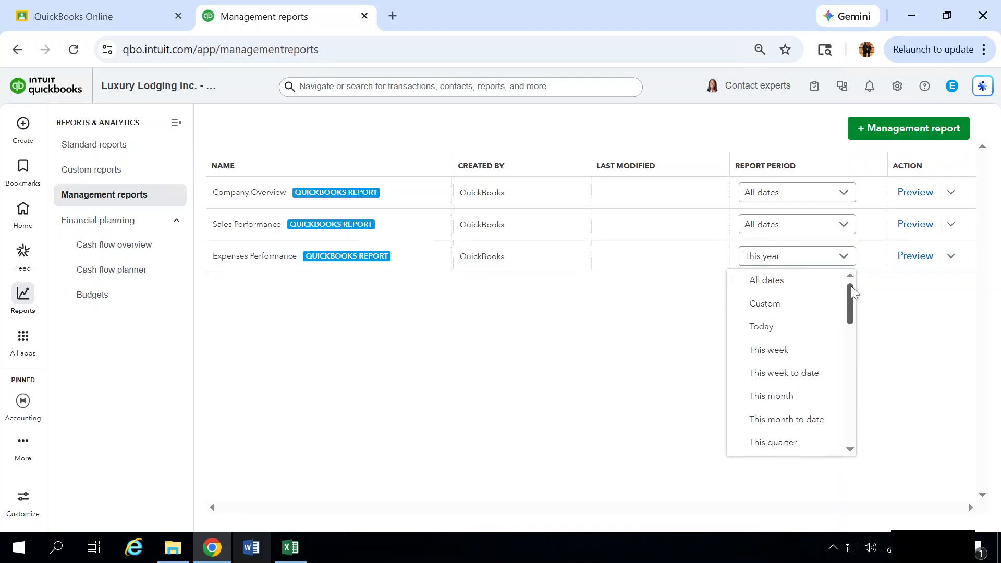
pyautogui.click(775, 282)
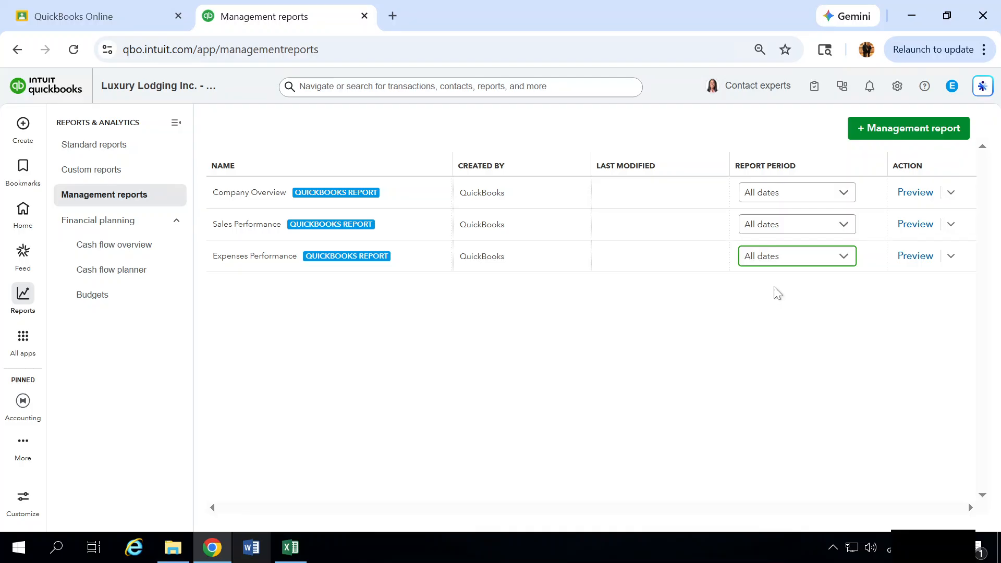
# Step: Preview the Expenses Performance report, review its Profit and Loss, A/P Aging Detail and Expenses by Vendor Summary pages, and close it
pyautogui.click(919, 261)
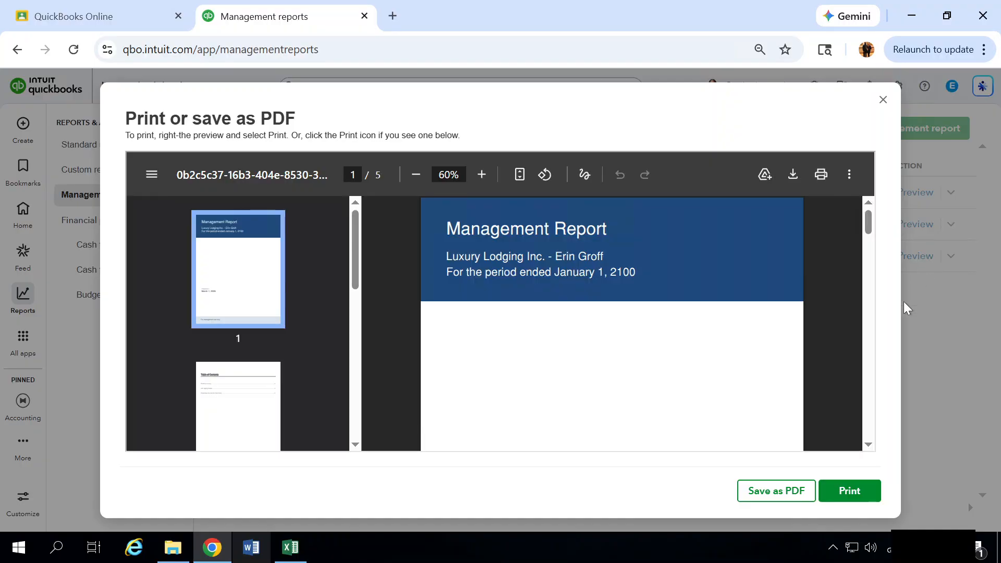
pyautogui.scroll(-9, 869, 446)
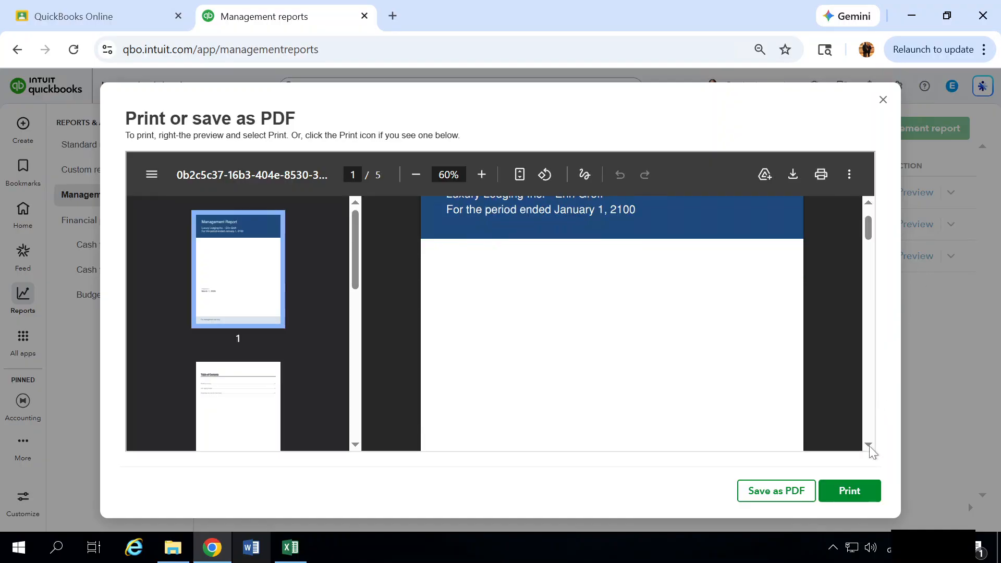
pyautogui.scroll(-1, 869, 446)
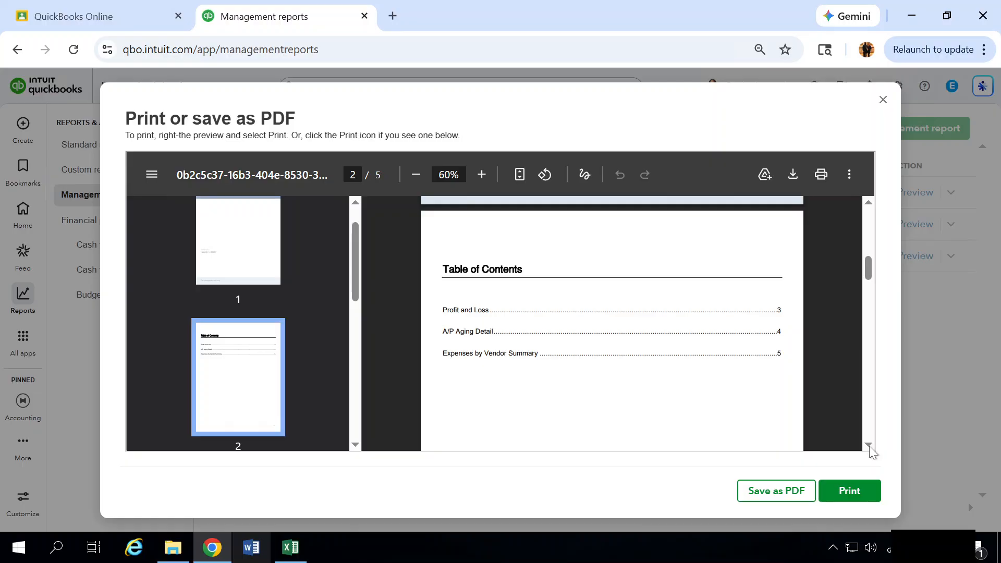
pyautogui.scroll(-10, 869, 446)
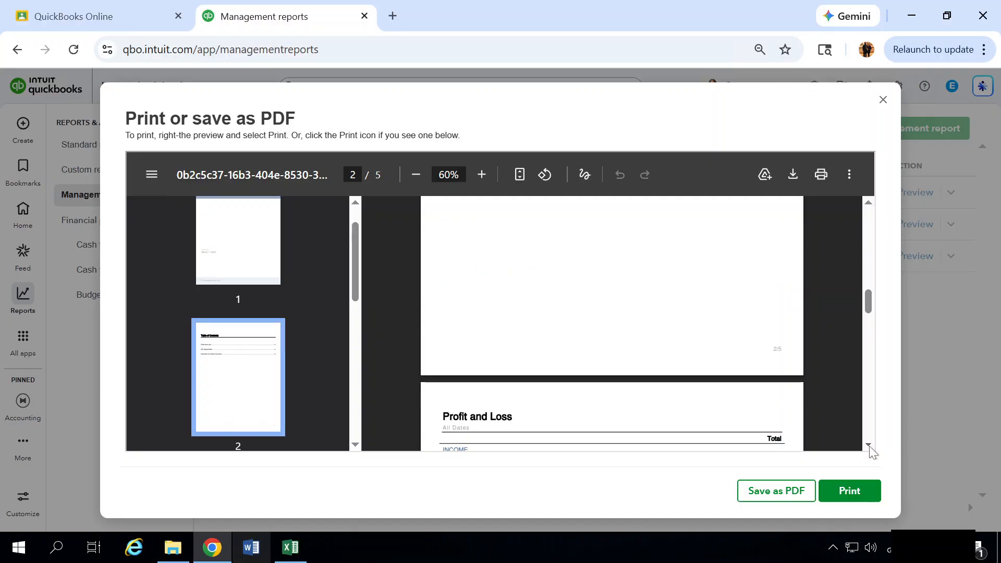
pyautogui.scroll(-8, 869, 446)
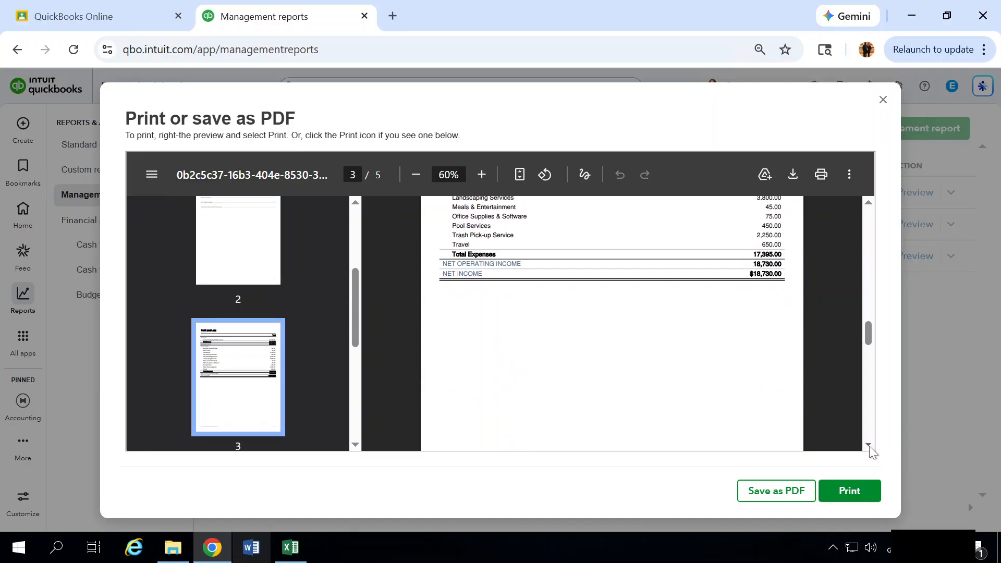
pyautogui.scroll(-8, 869, 446)
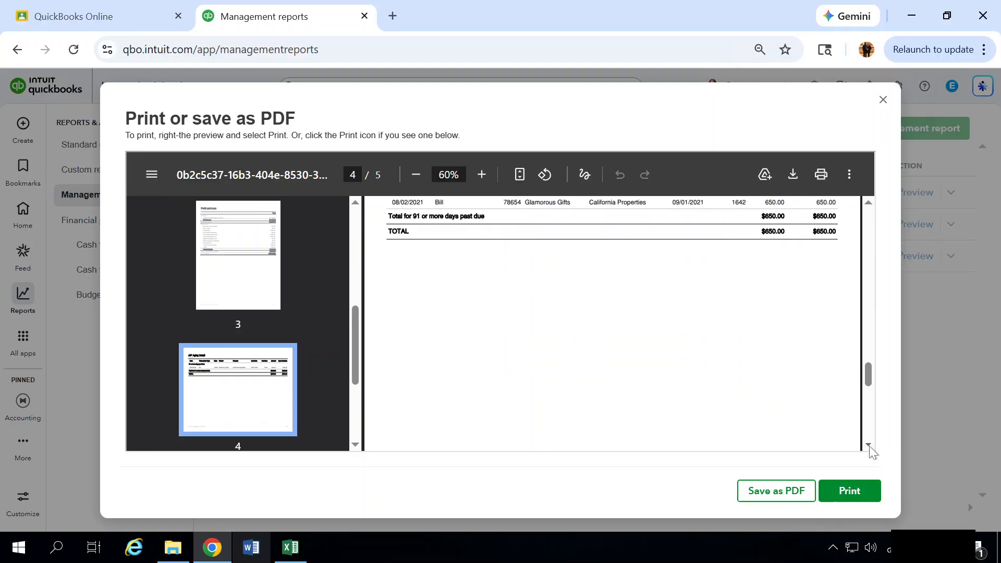
pyautogui.scroll(-6, 868, 446)
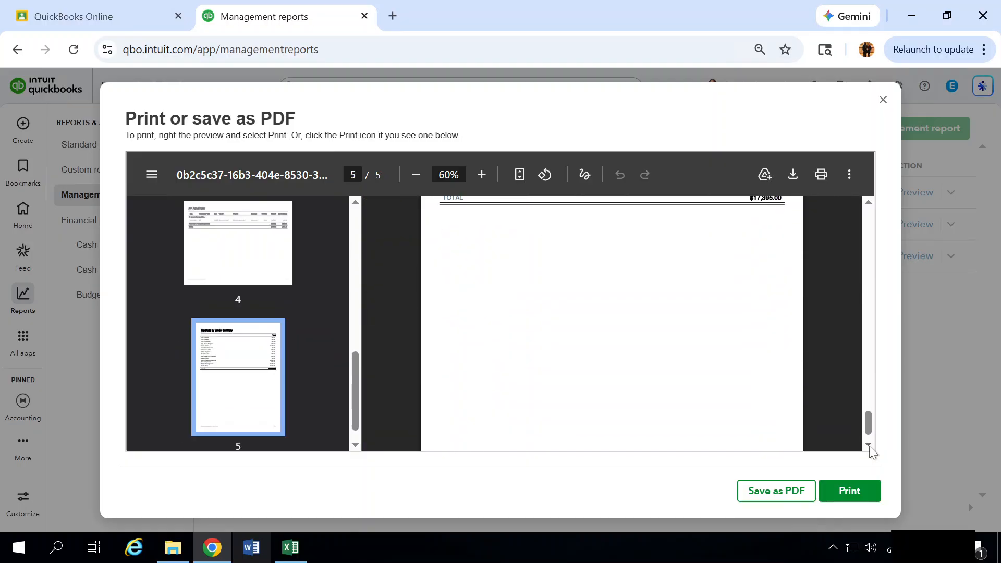
pyautogui.click(883, 100)
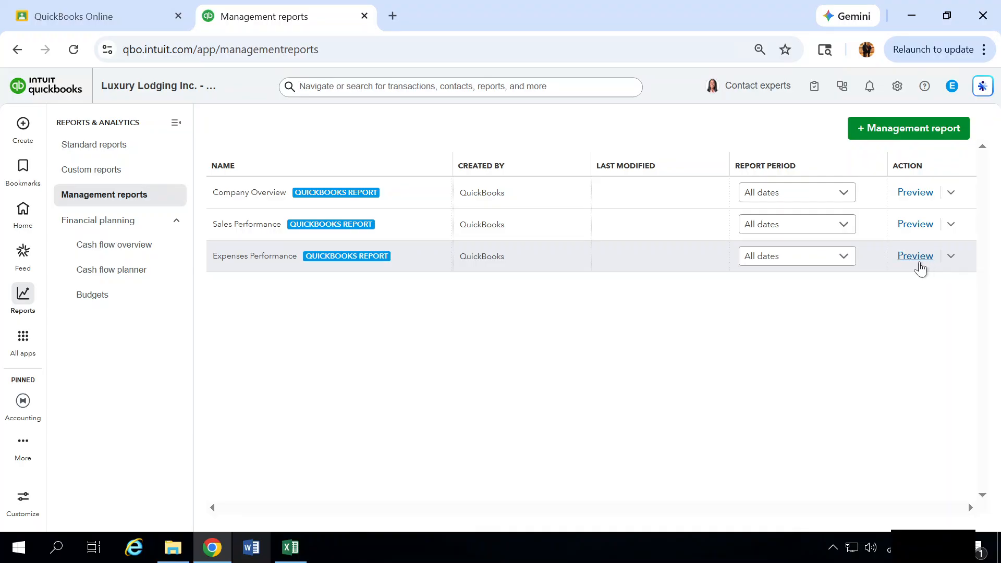
# Step: Open the Expenses Performance report for editing, examine its cover page settings from template and logo to disclaimer, and close without saving
pyautogui.click(952, 257)
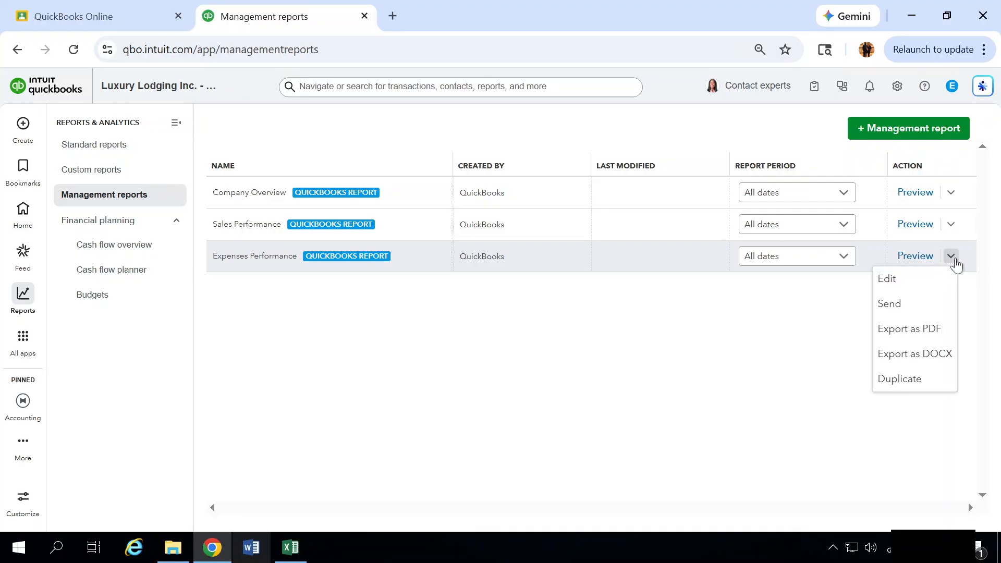
pyautogui.click(897, 280)
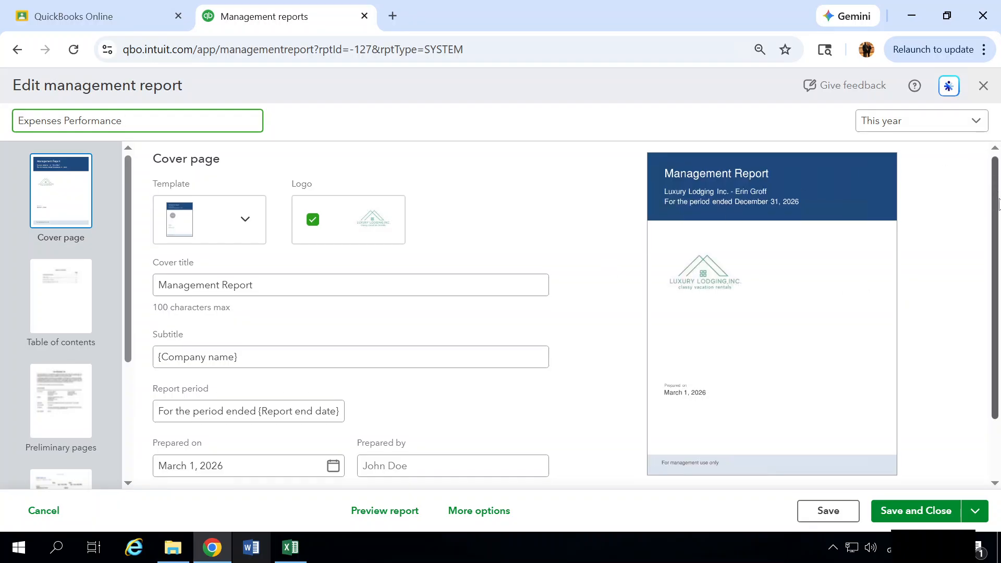
pyautogui.scroll(-1, 780, 248)
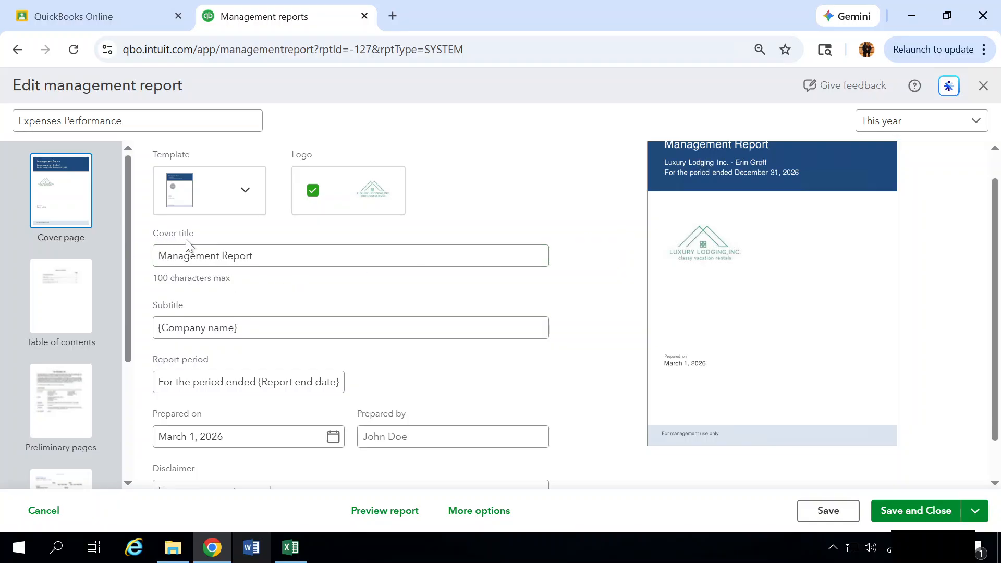
pyautogui.click(292, 256)
pyautogui.click(179, 325)
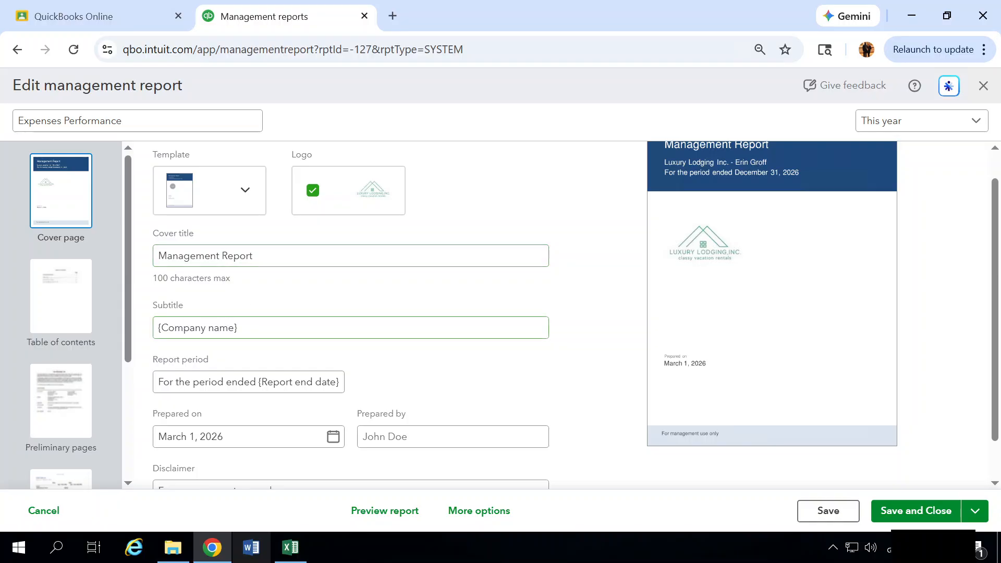
pyautogui.click(528, 262)
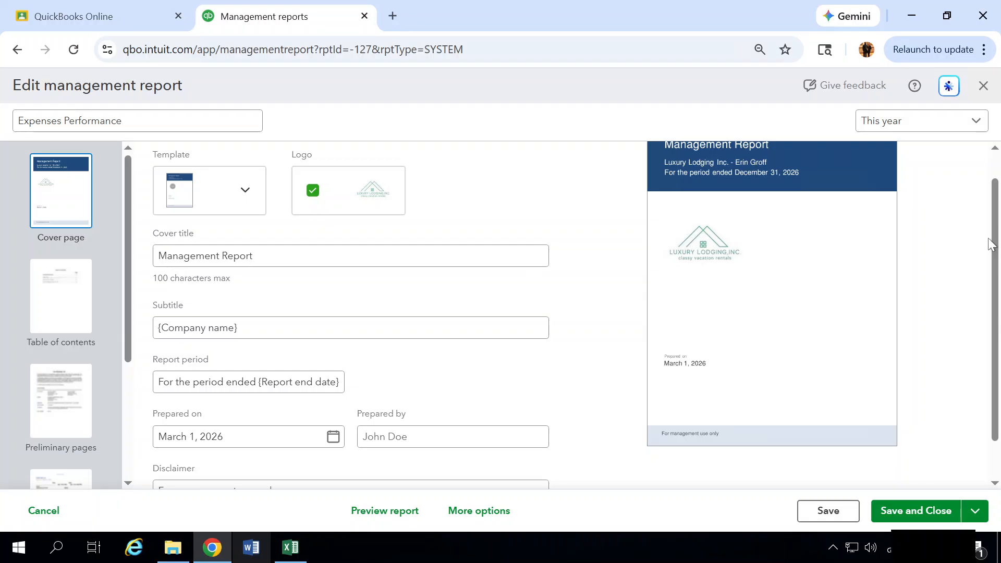
pyautogui.scroll(-1, 996, 256)
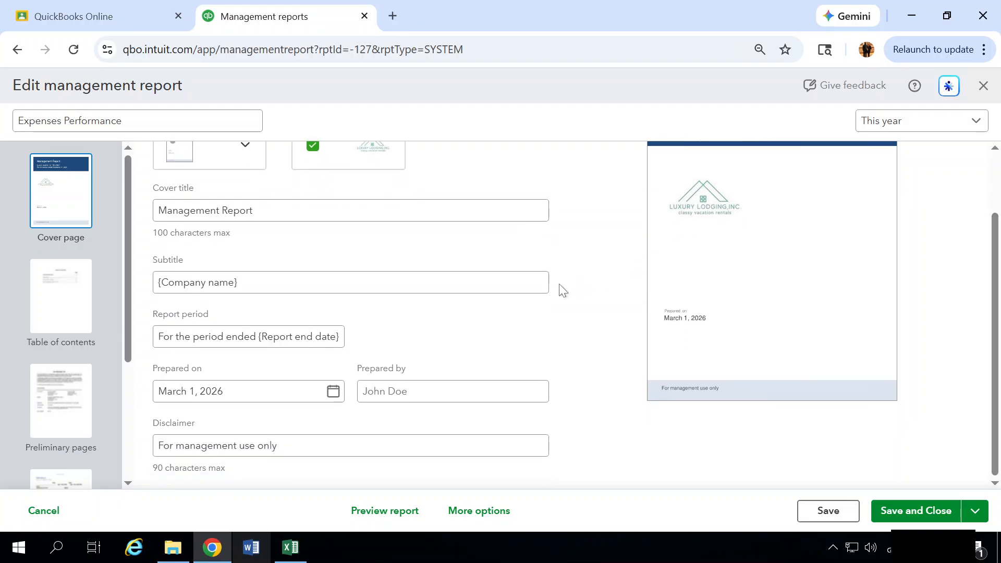
pyautogui.click(207, 340)
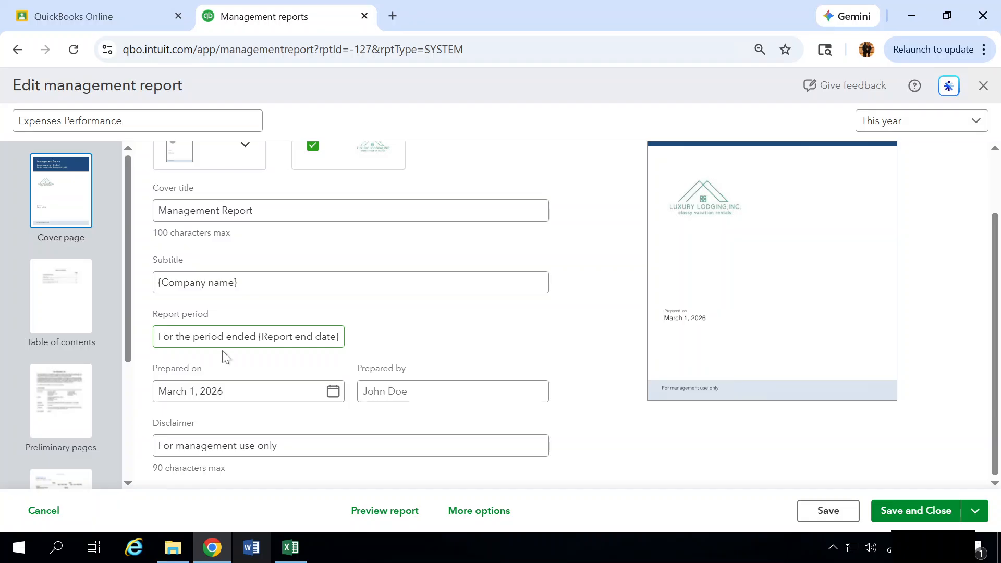
pyautogui.click(228, 365)
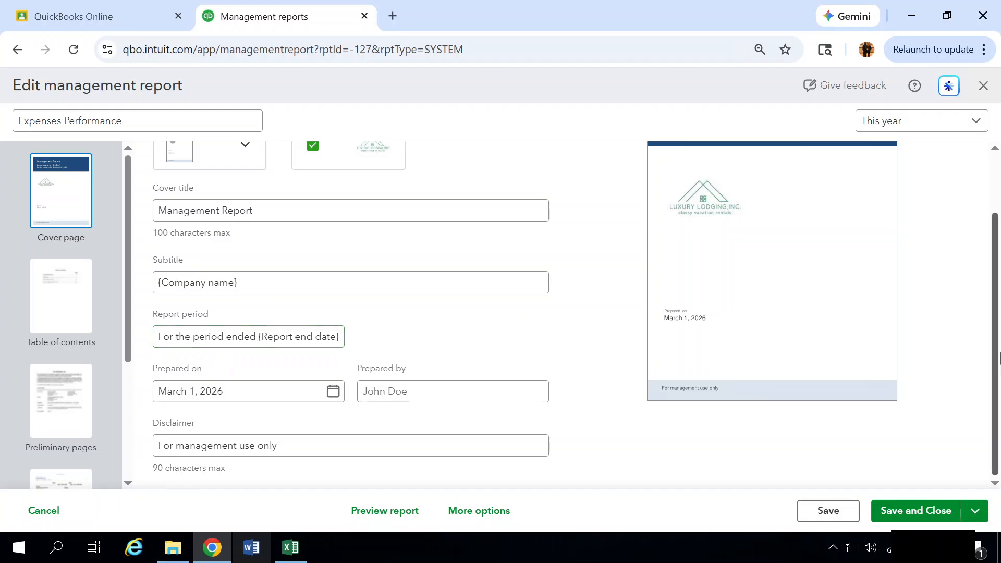
pyautogui.click(528, 397)
pyautogui.moveTo(995, 422); pyautogui.dragTo(997, 308)
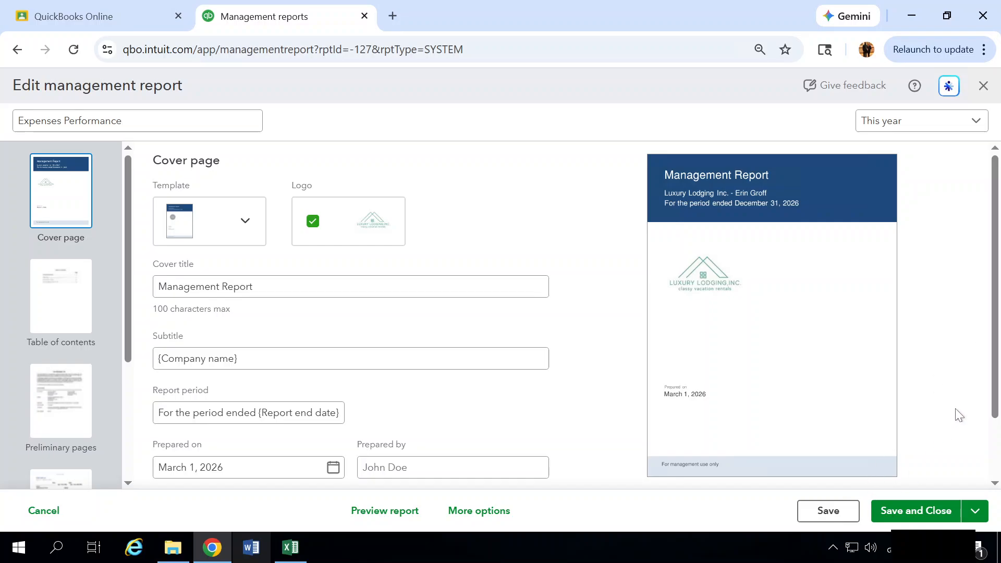
pyautogui.click(983, 89)
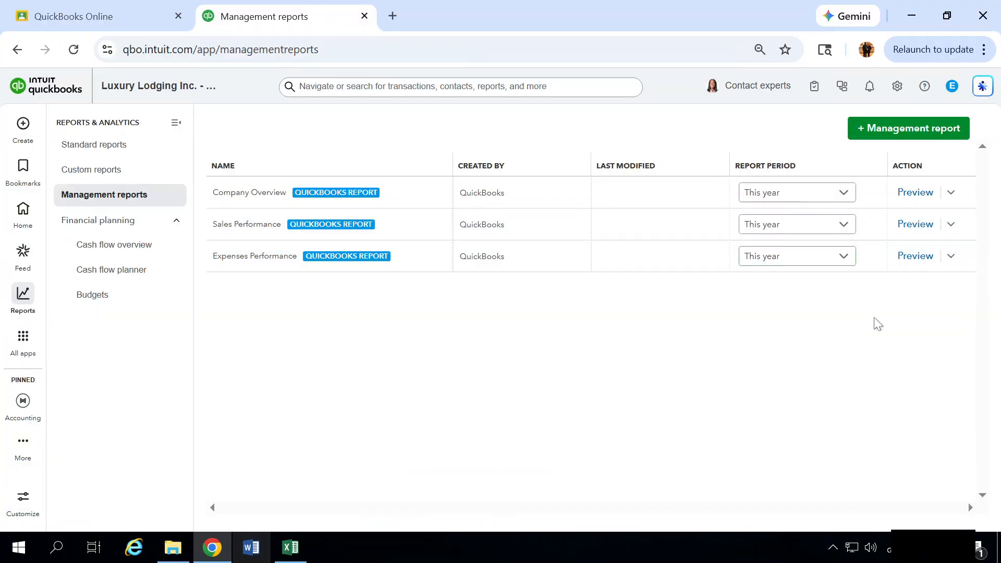